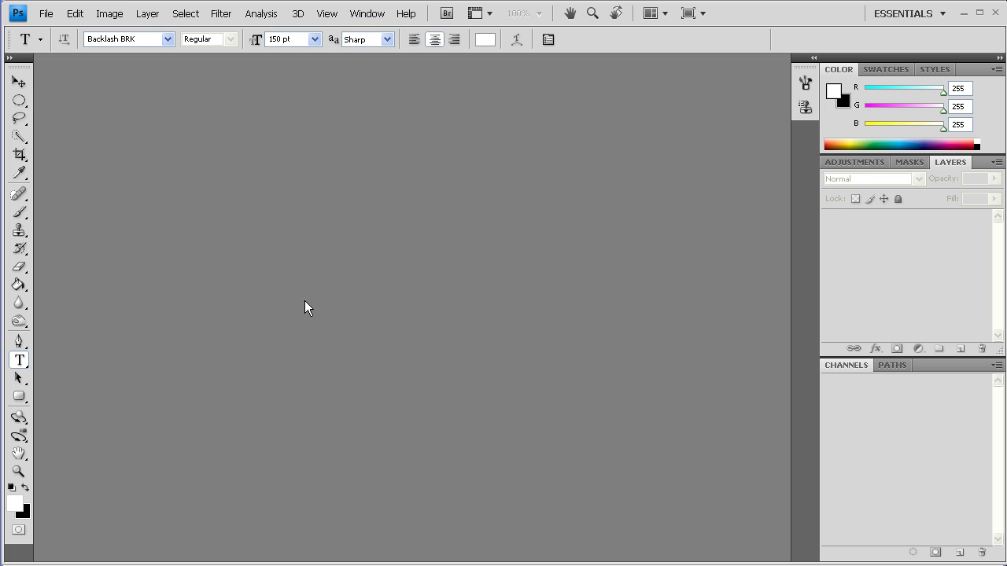
Step: Create a new 790×400 pixel document
click(45, 13)
click(47, 26)
click(466, 163)
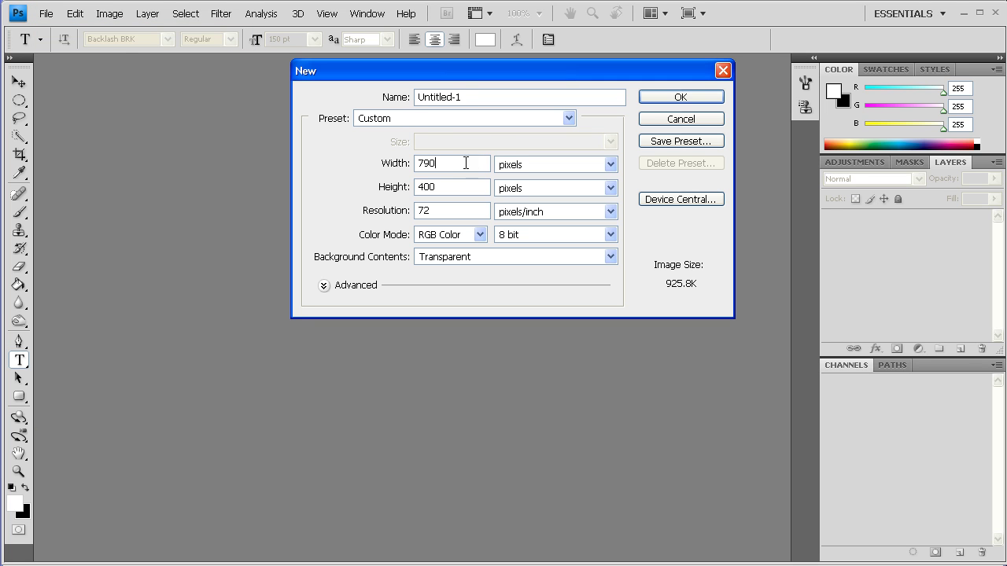
double_click(466, 163)
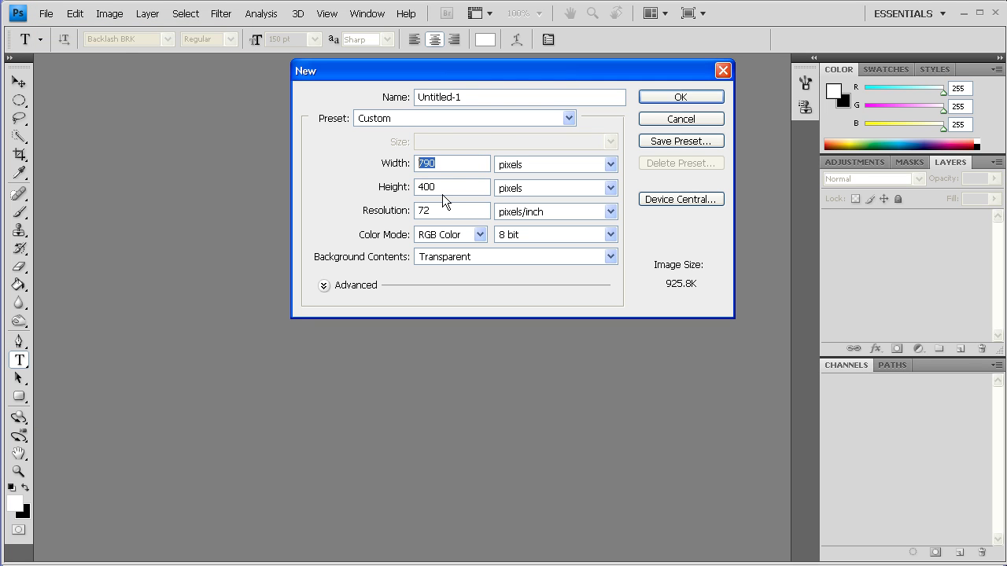
click(678, 96)
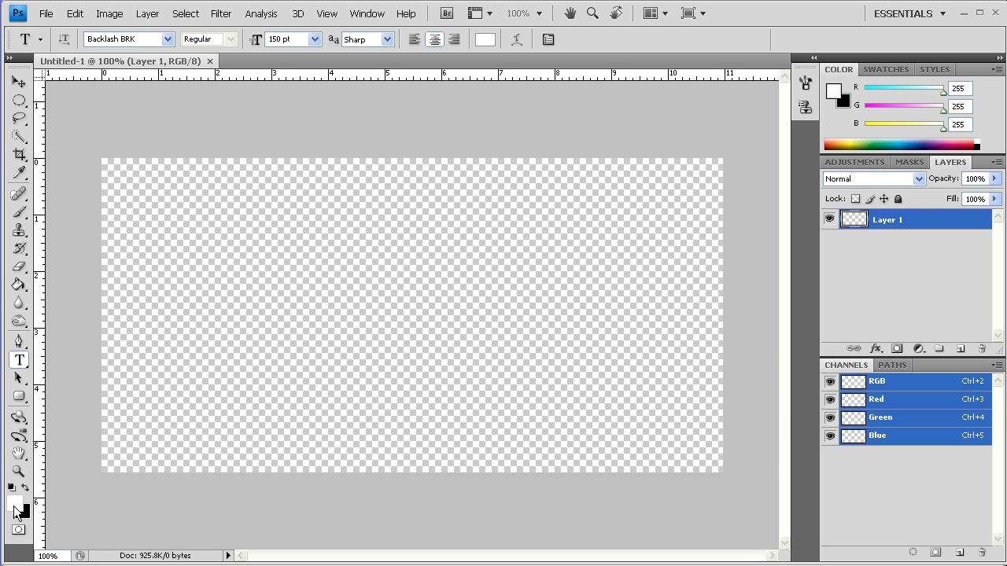
Step: Fill Layer 1 with dark grey (RGB 42, 42, 42) using the Paint Bucket
click(14, 504)
drag(512, 499, 419, 546)
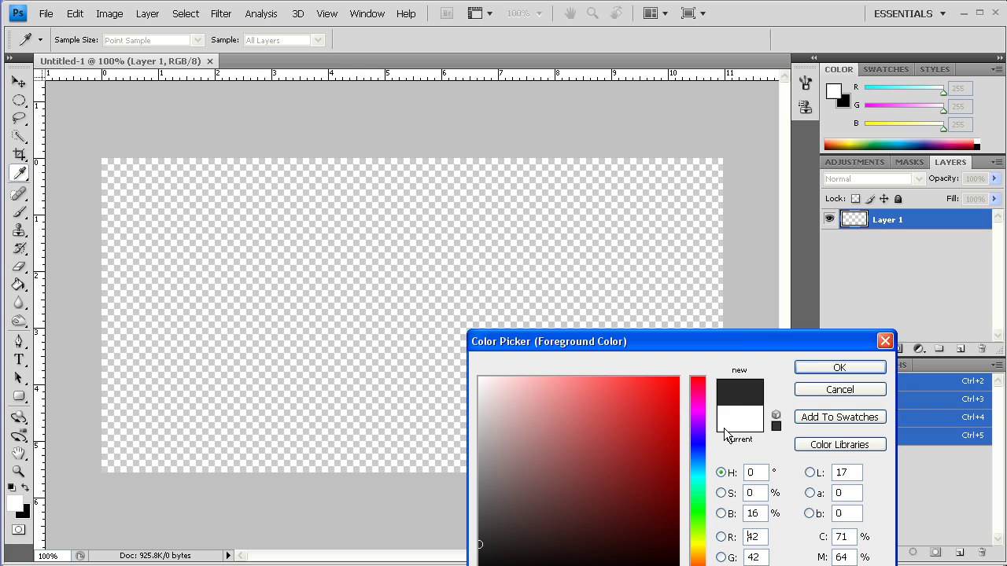
click(839, 367)
click(19, 284)
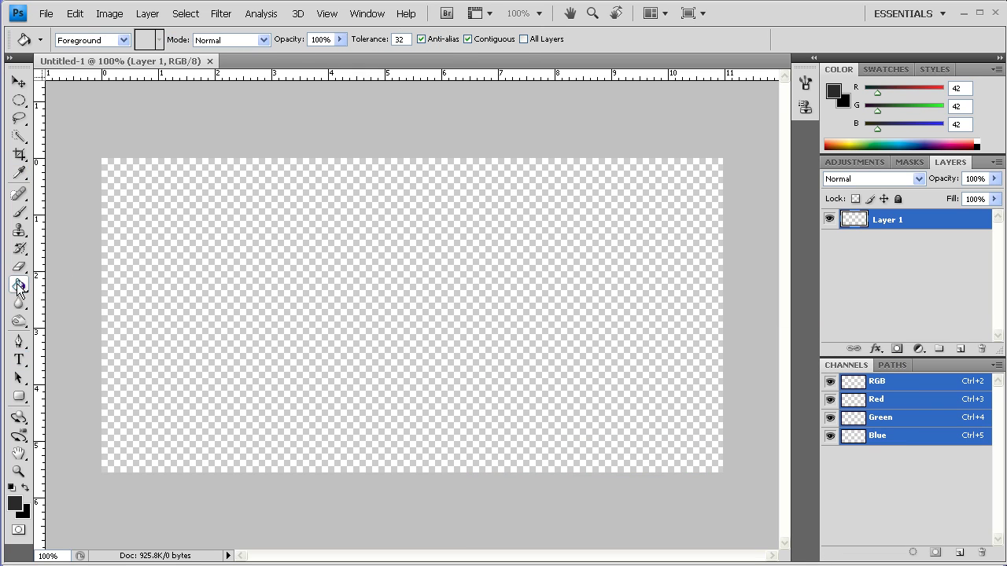
click(120, 280)
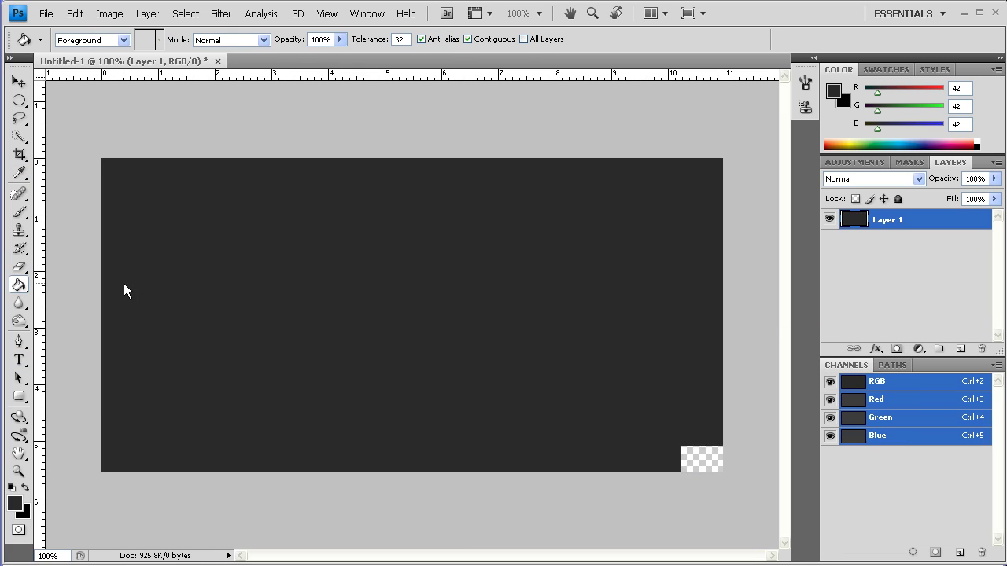
Step: Add a new Layer 2 and set the brush colour to darker grey 31/31/31
click(19, 212)
click(959, 348)
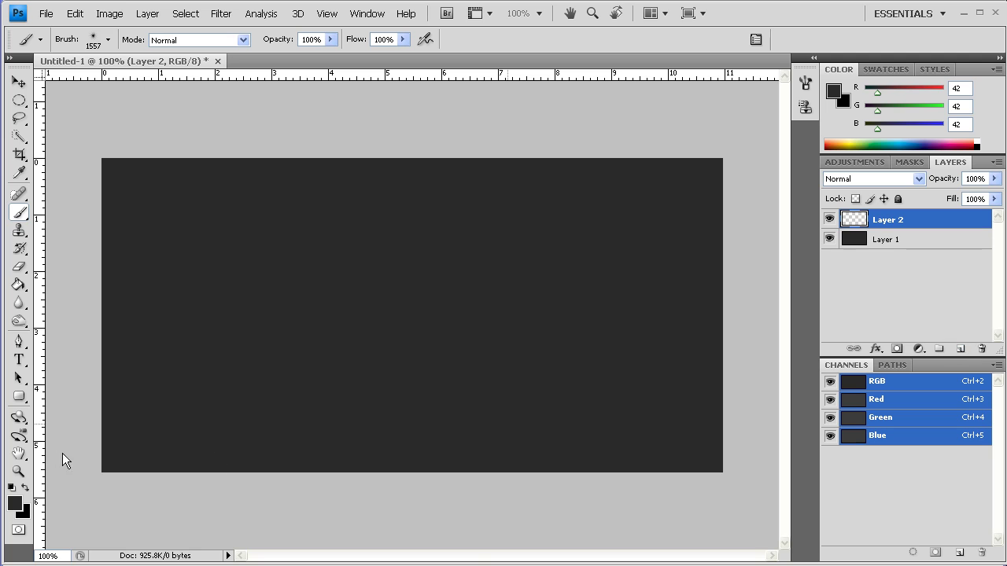
click(15, 503)
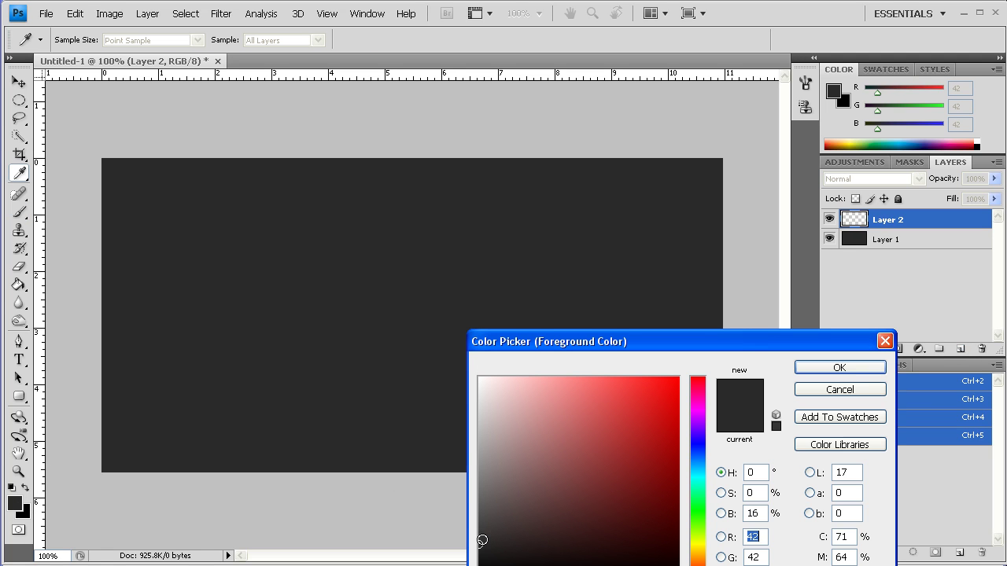
drag(480, 551, 467, 552)
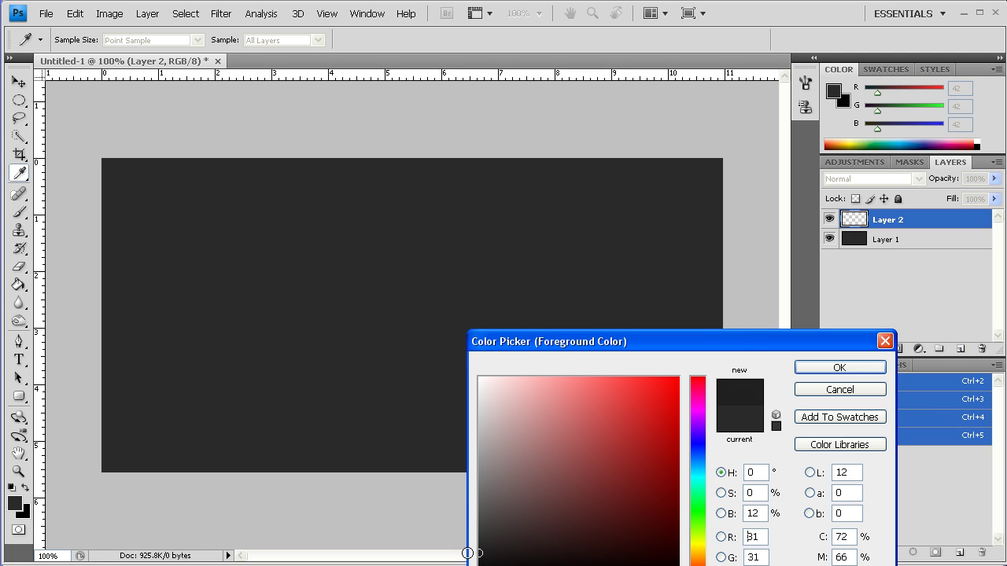
click(840, 367)
Step: Paint soft dark dabs across the canvas with scatter brush preset 63 at 862 px
right_click(464, 302)
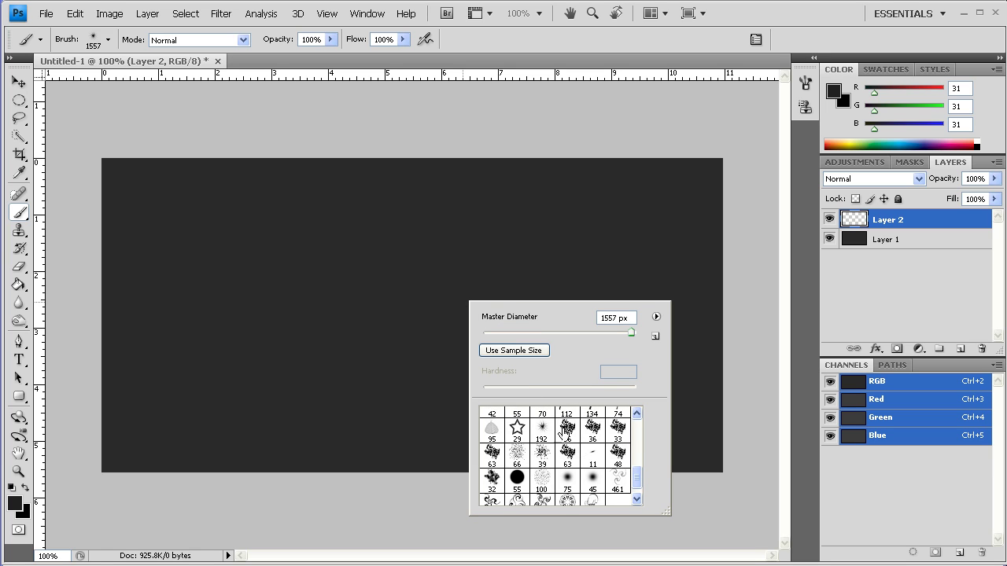
click(490, 454)
click(627, 332)
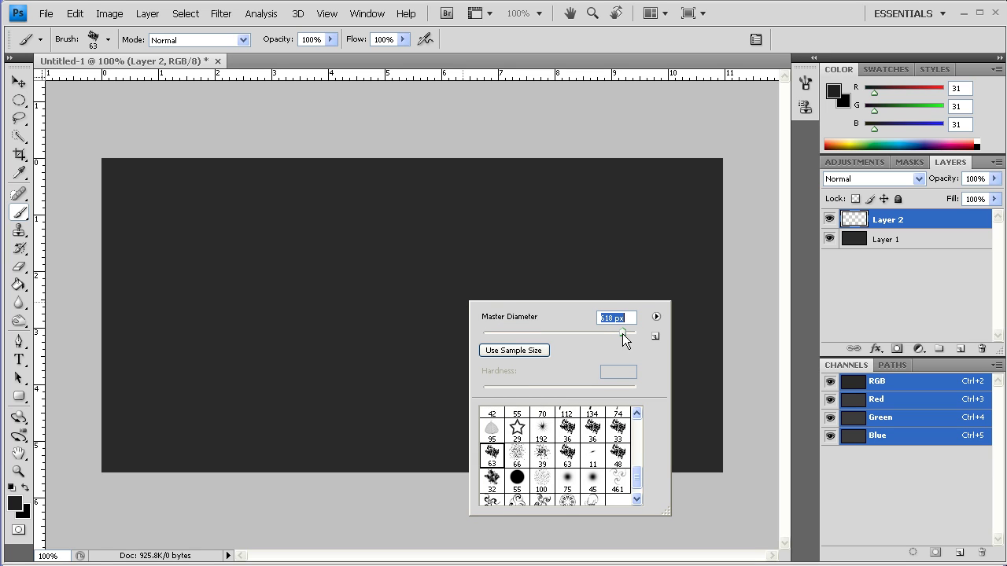
key(Return)
mouse_move(452, 263)
mouse_down()
mouse_move(319, 307)
mouse_move(204, 472)
mouse_up()
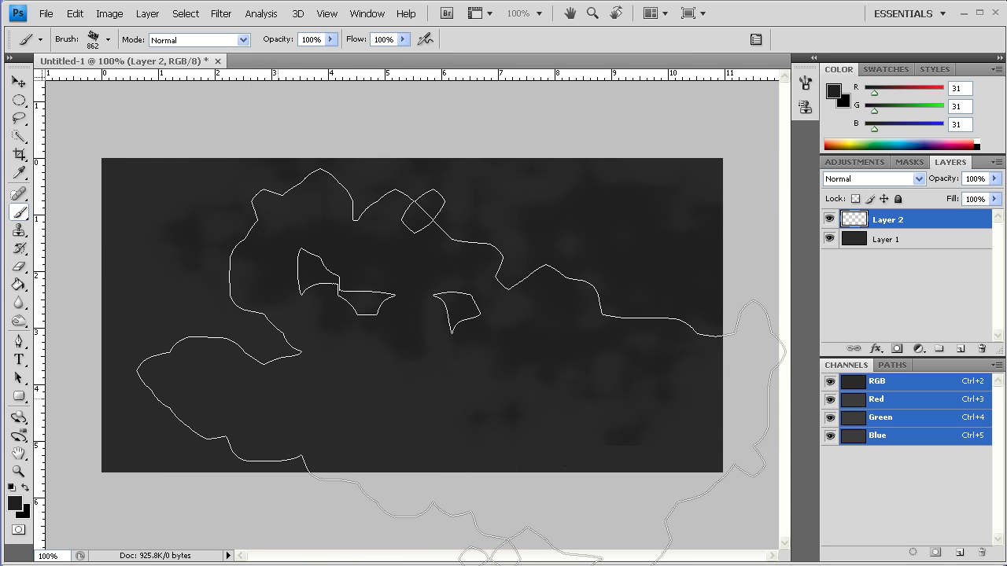
Step: Switch to brush preset 44, sizing it to 226 px and then 463 px
right_click(295, 380)
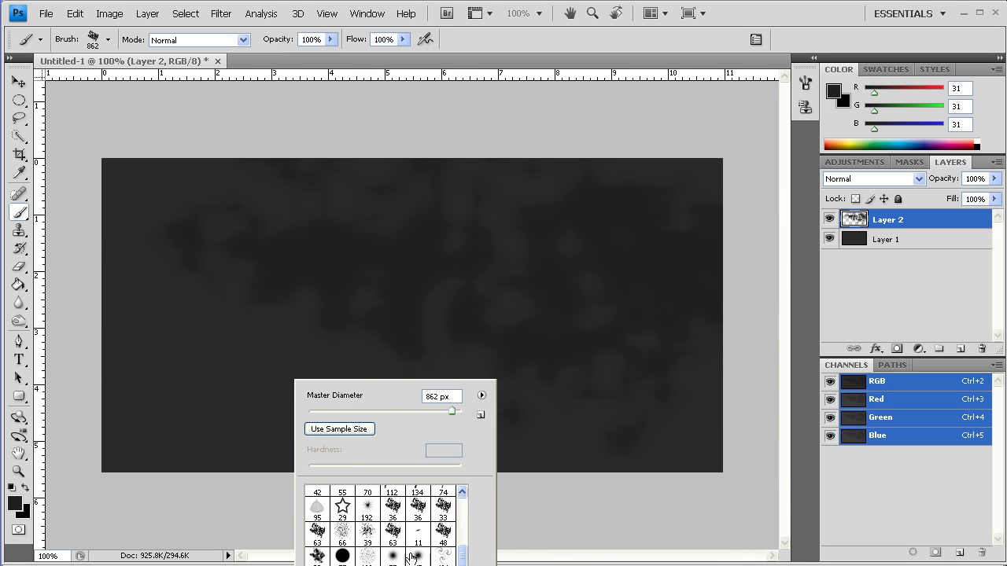
scroll(367, 516, up, 3)
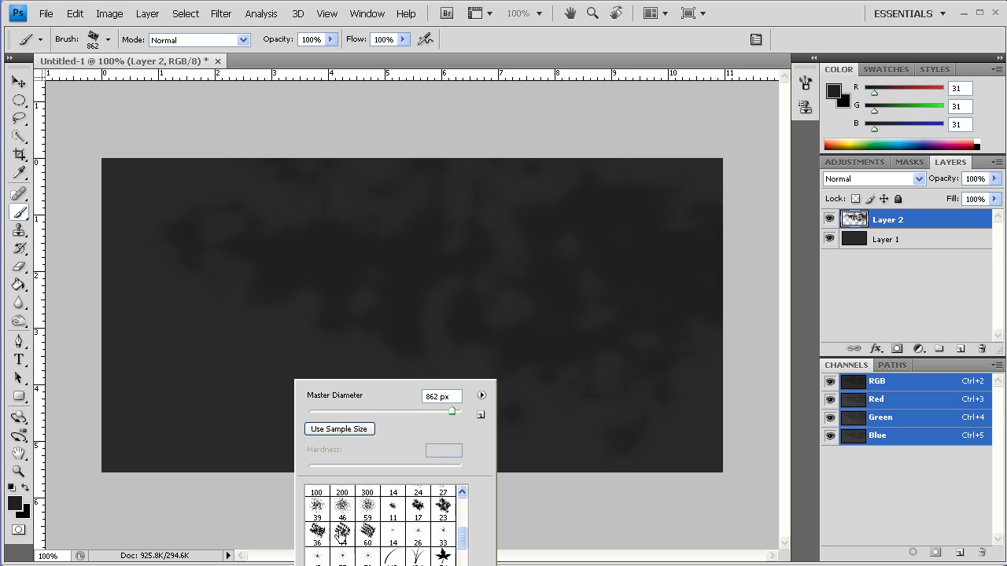
click(342, 532)
click(424, 410)
key(Return)
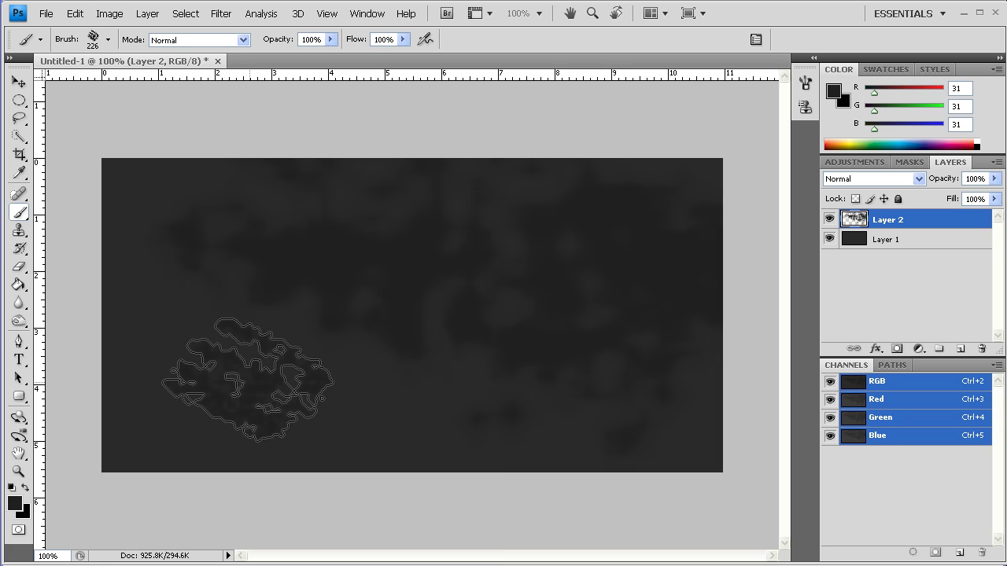
right_click(425, 374)
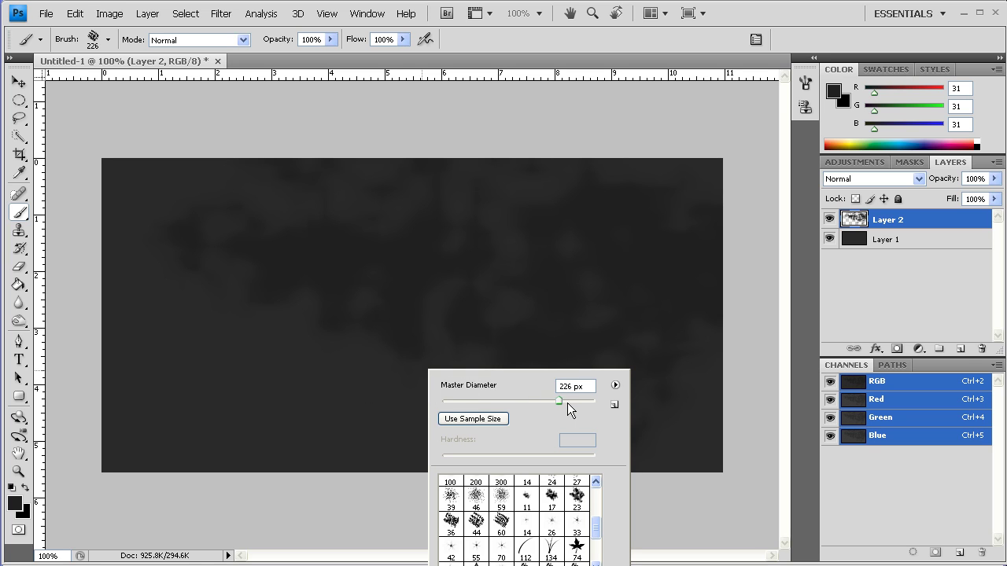
drag(567, 403, 576, 402)
key(Return)
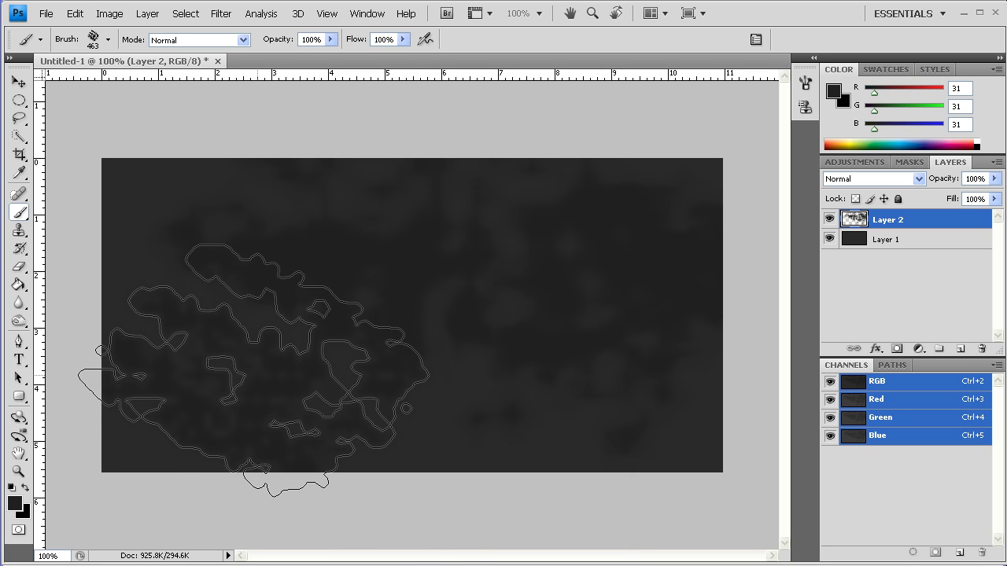
Step: Switch to brush preset 32 enlarged to 813 px
right_click(429, 389)
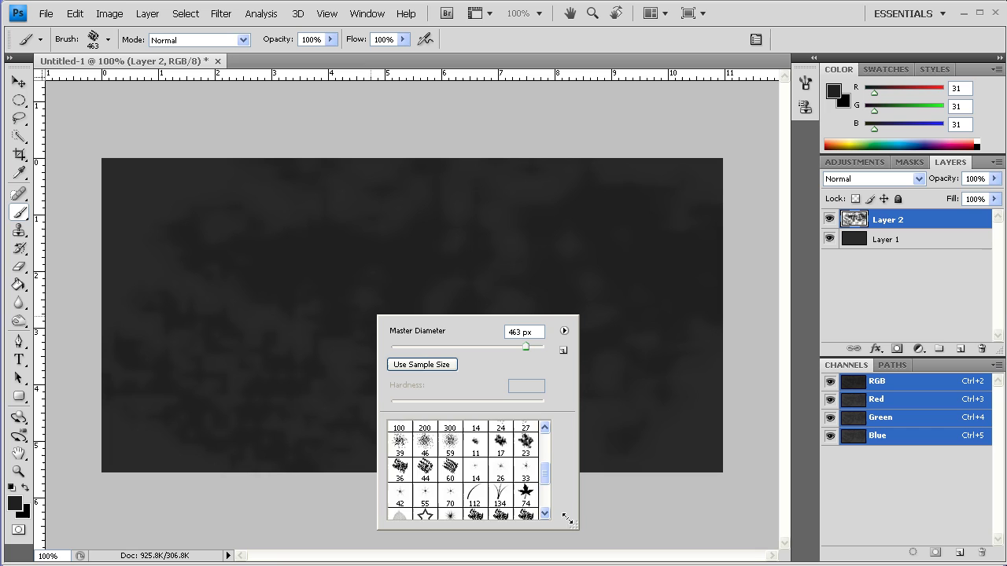
scroll(503, 496, down, 3)
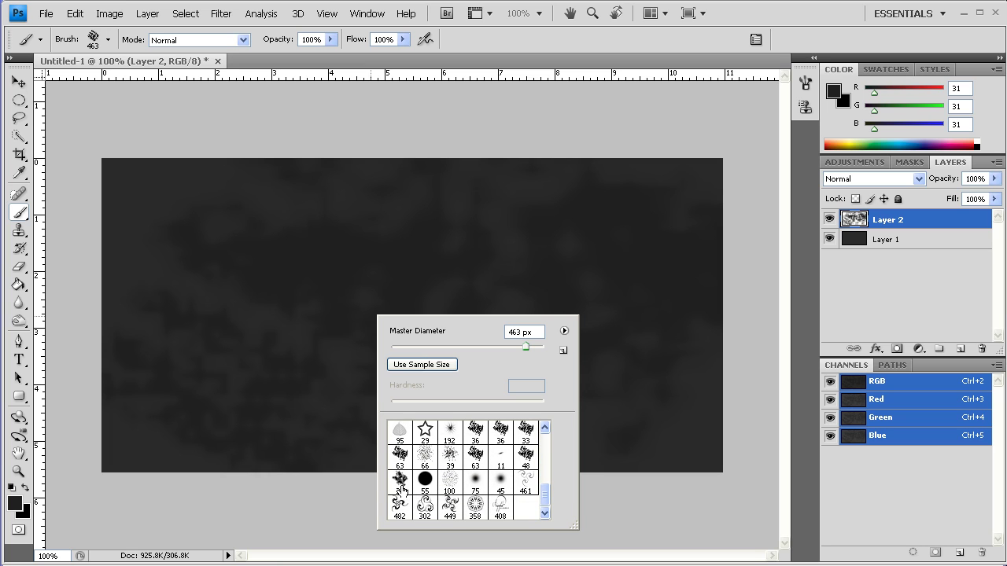
click(399, 472)
drag(519, 347, 534, 347)
key(Return)
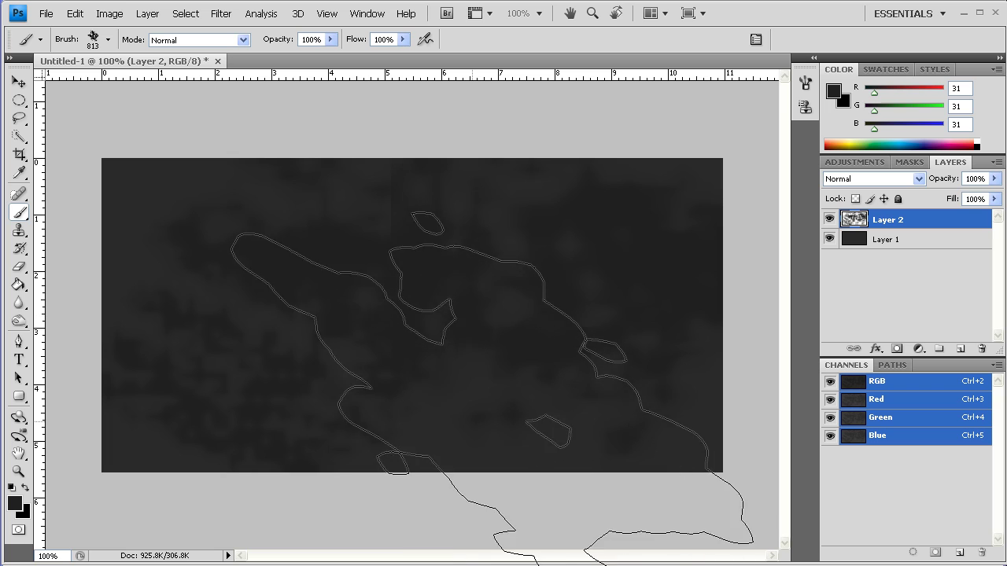
Step: Type 'Hippie Font' in white Backlash BRK 150 pt and centre it on the canvas
click(20, 360)
key(d)
key(x)
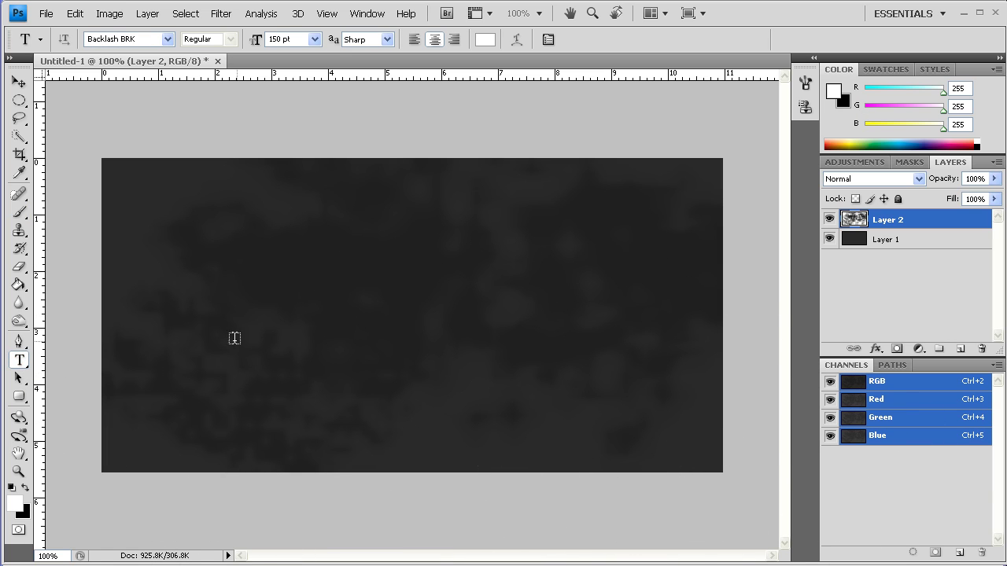
click(202, 315)
text(PI)
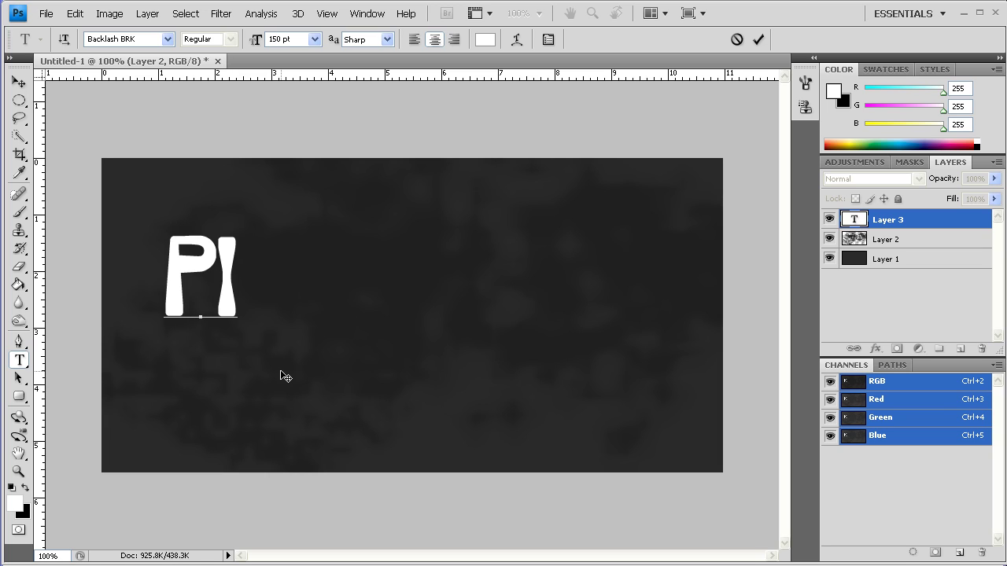
key(BackSpace)
key(BackSpace)
text(Hippie)
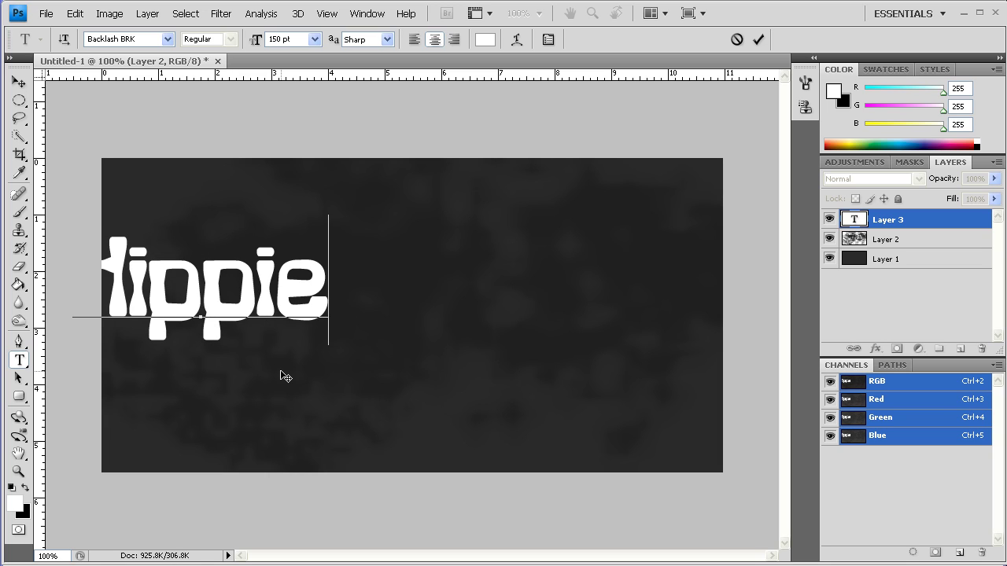
text( Font)
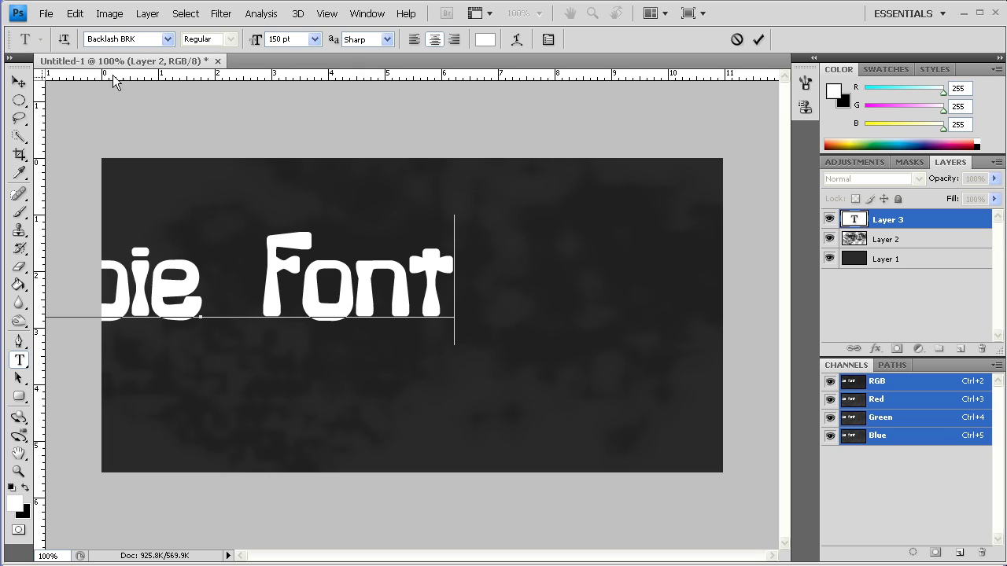
click(18, 81)
drag(182, 275, 395, 305)
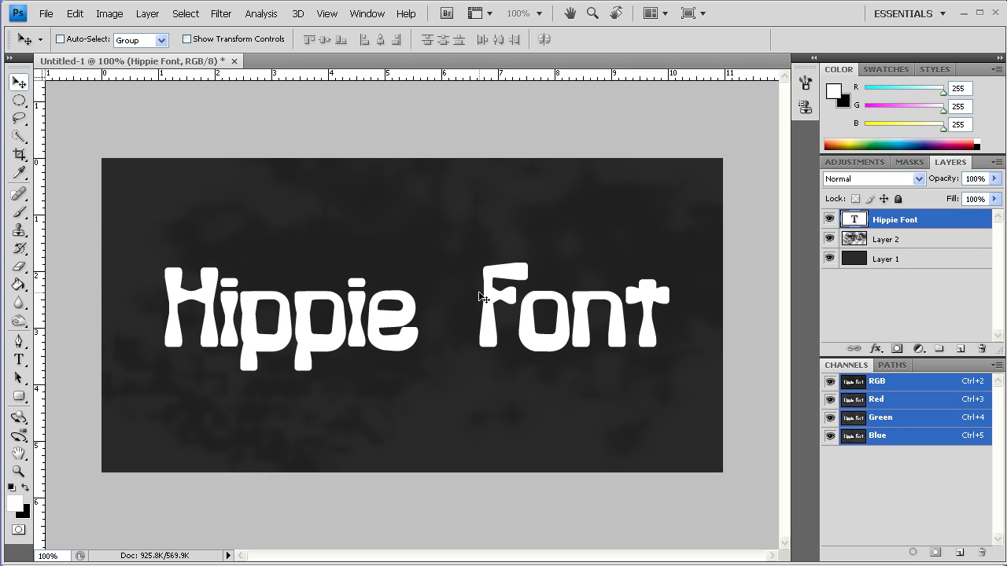
Step: Recolour all of the Hippie Font text to purple 7000c6
click(19, 360)
click(292, 315)
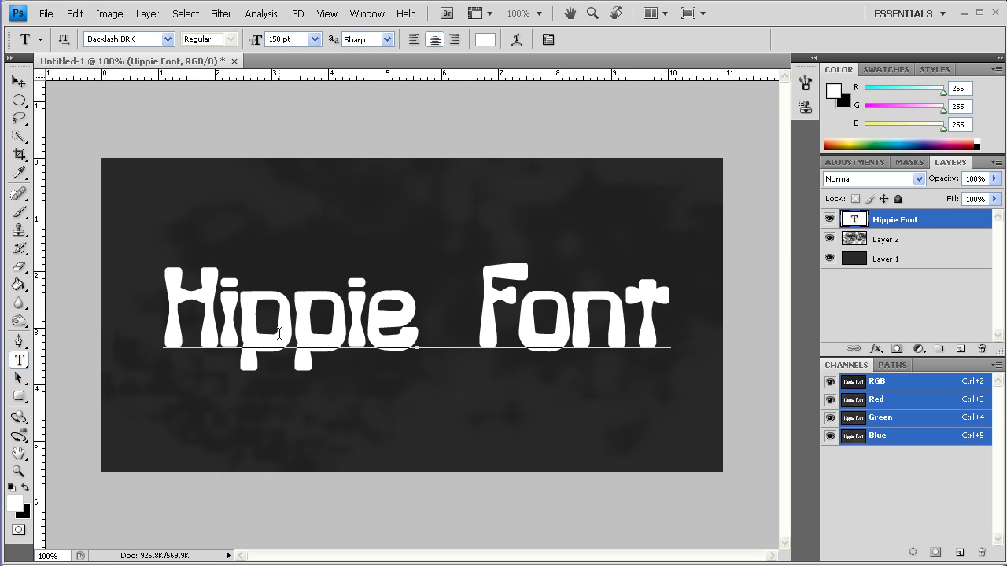
key(ctrl+a)
click(485, 39)
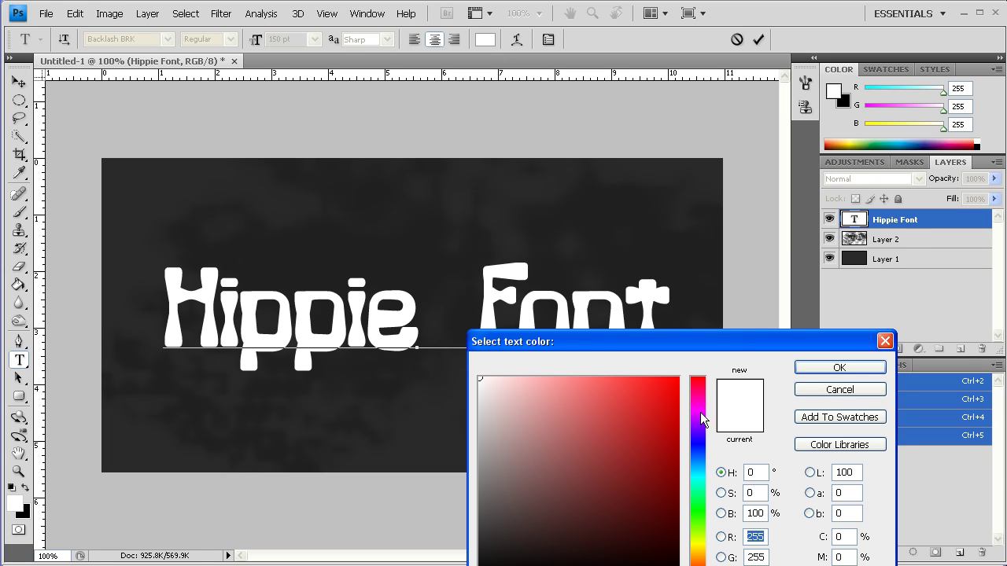
mouse_move(697, 418)
mouse_down()
mouse_move(651, 419)
mouse_move(691, 421)
mouse_up()
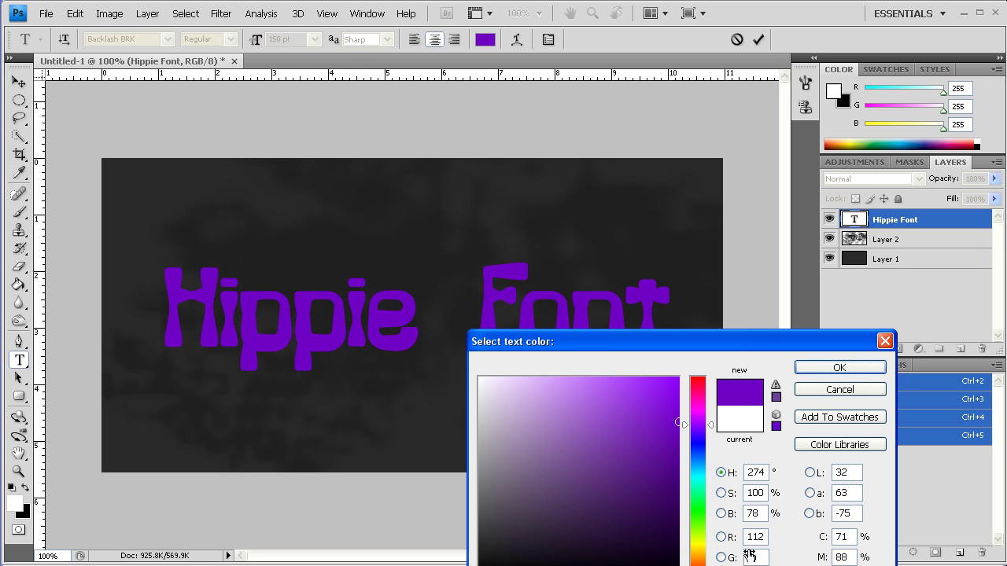
drag(779, 336, 781, 245)
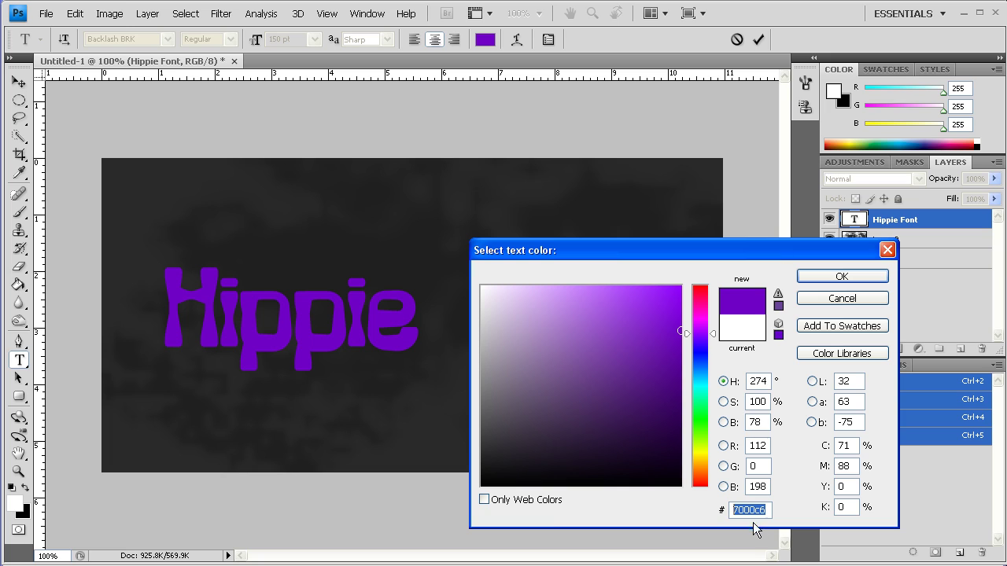
click(835, 277)
click(944, 222)
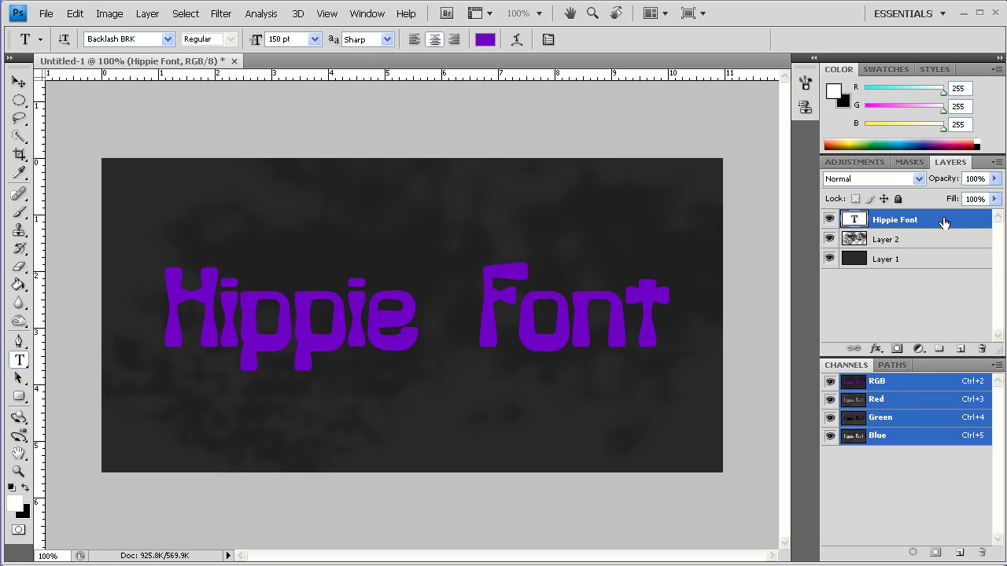
Step: Give the text layer a 2 px inside stroke in purple 7000cc
double_click(935, 223)
click(481, 425)
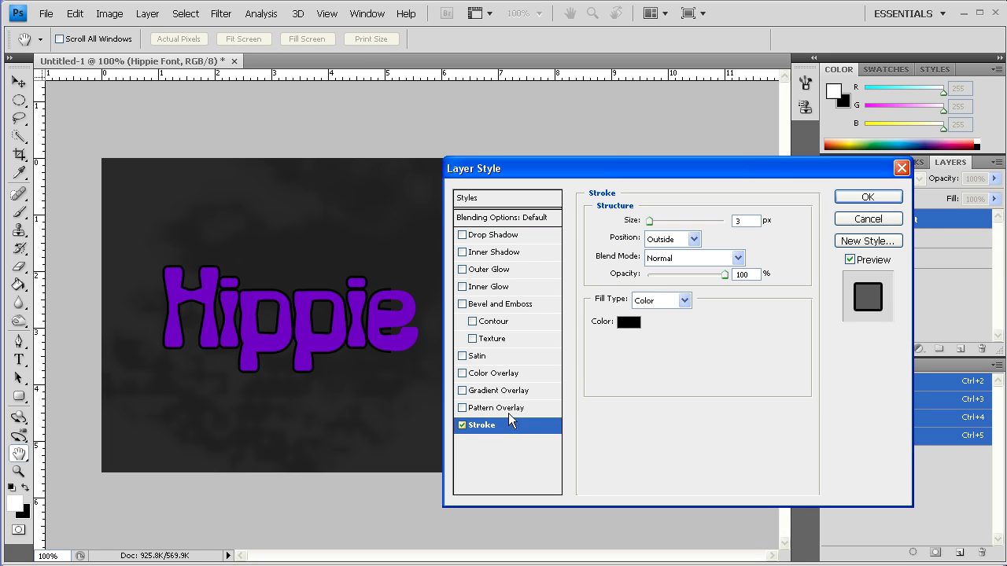
click(629, 322)
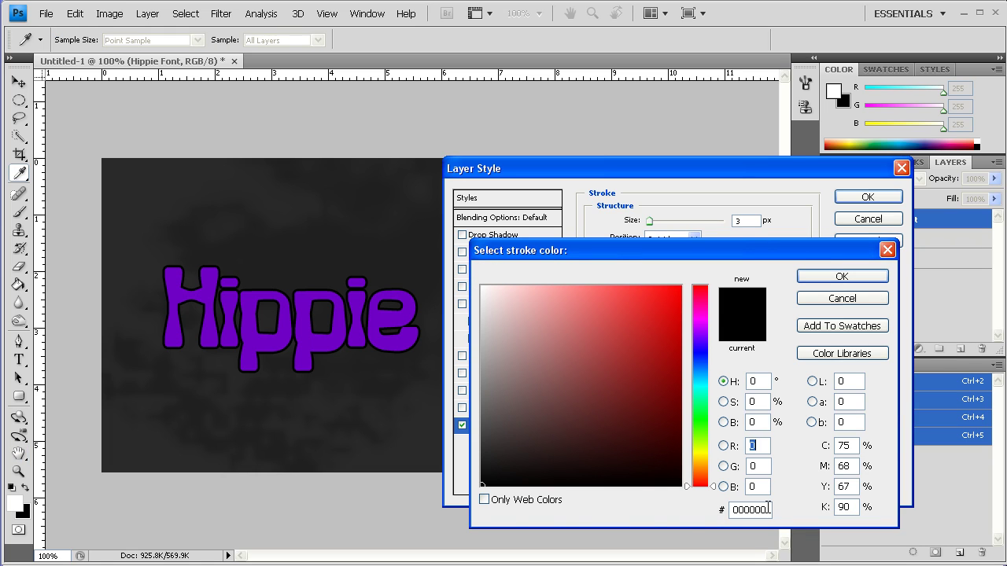
drag(767, 509, 687, 513)
text(7000cc)
click(848, 276)
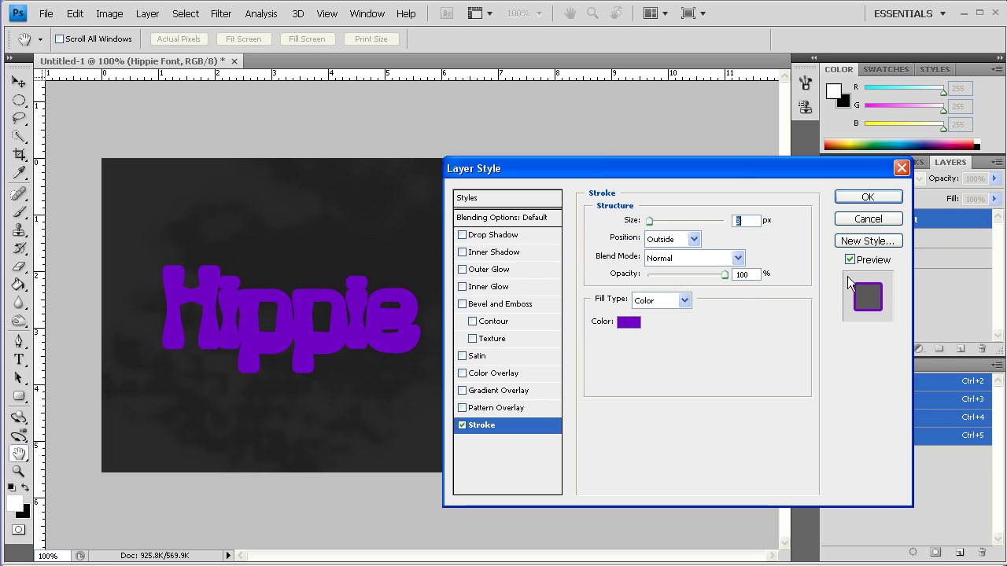
text(2)
click(676, 238)
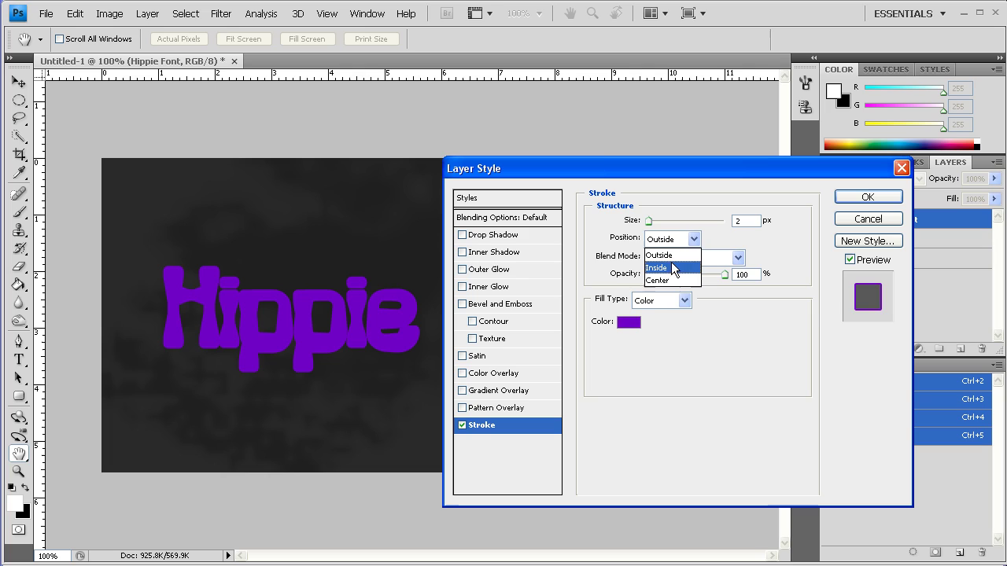
click(671, 267)
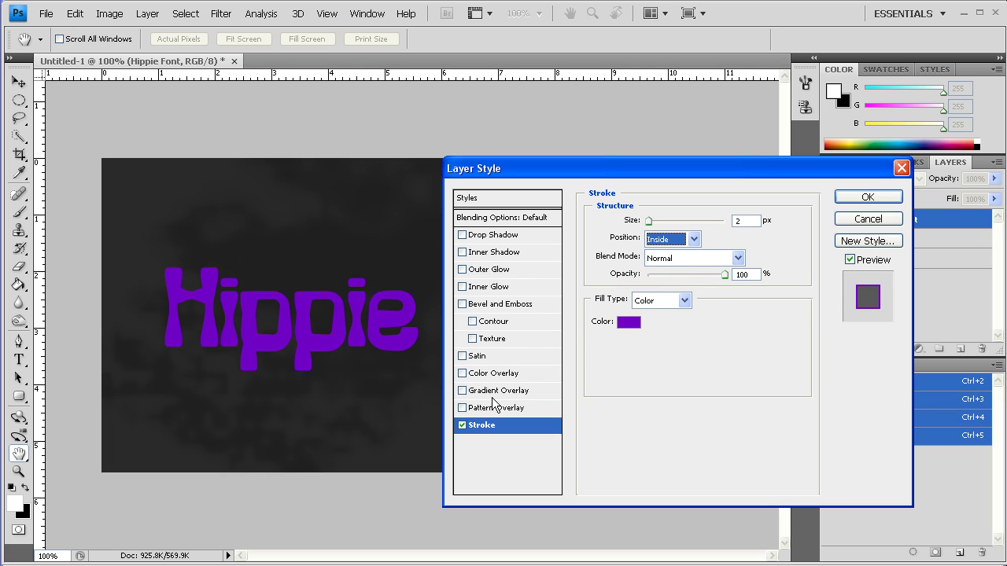
Step: Add a drop shadow and a white inner shadow at 90% opacity, size 0, distance 3
click(484, 236)
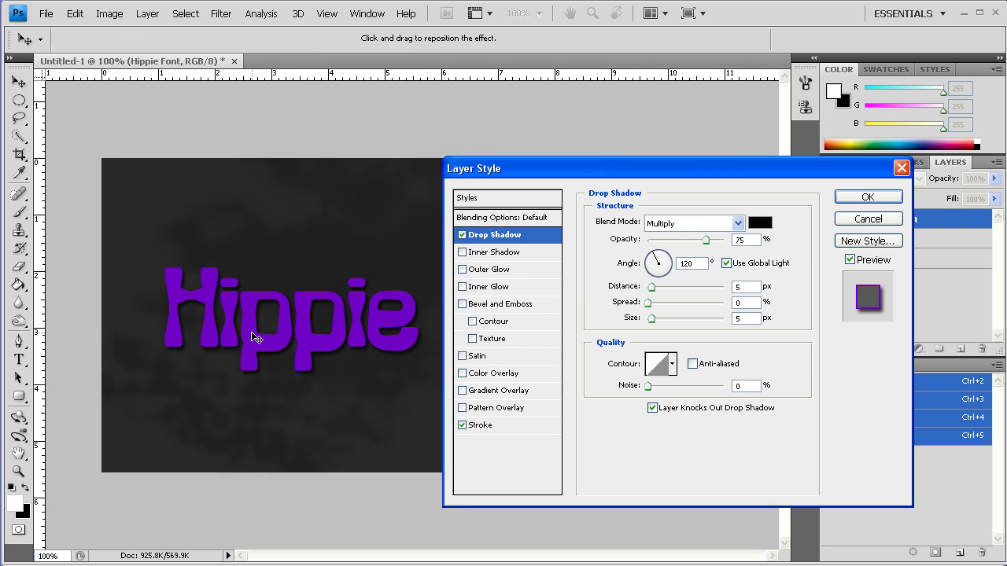
click(495, 252)
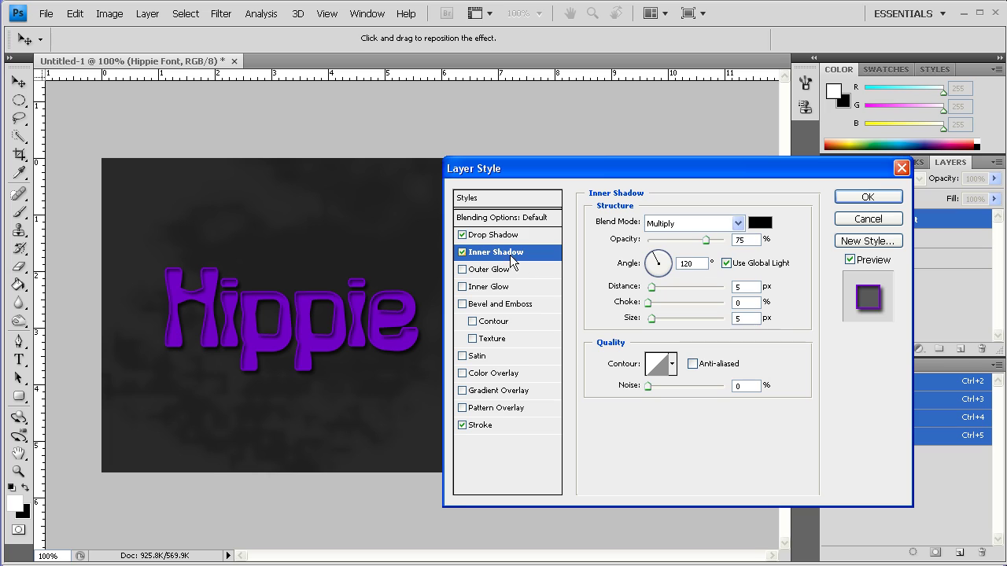
click(753, 231)
drag(504, 307, 476, 284)
click(778, 276)
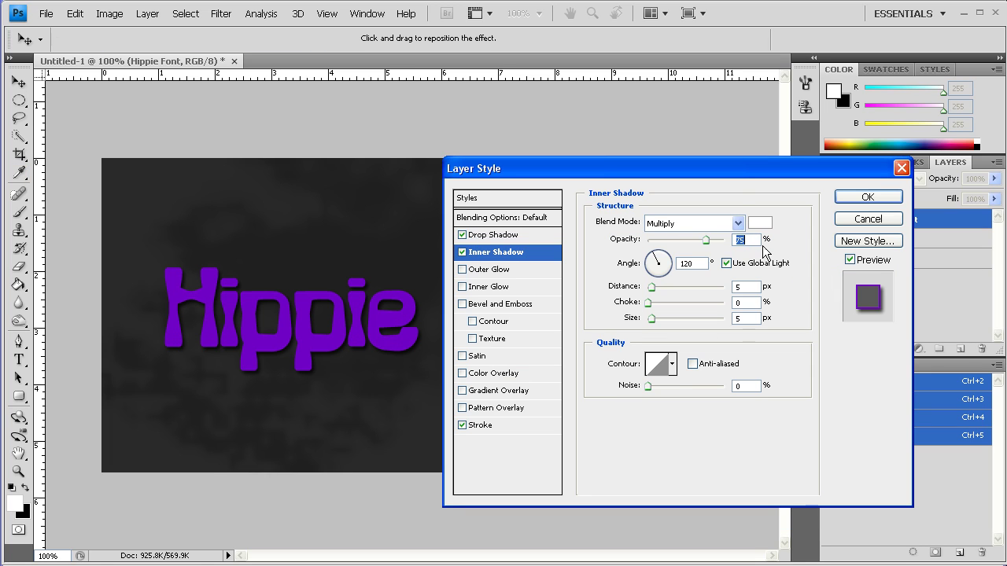
text(90)
drag(653, 316, 647, 317)
click(751, 287)
text(3)
key(Tab)
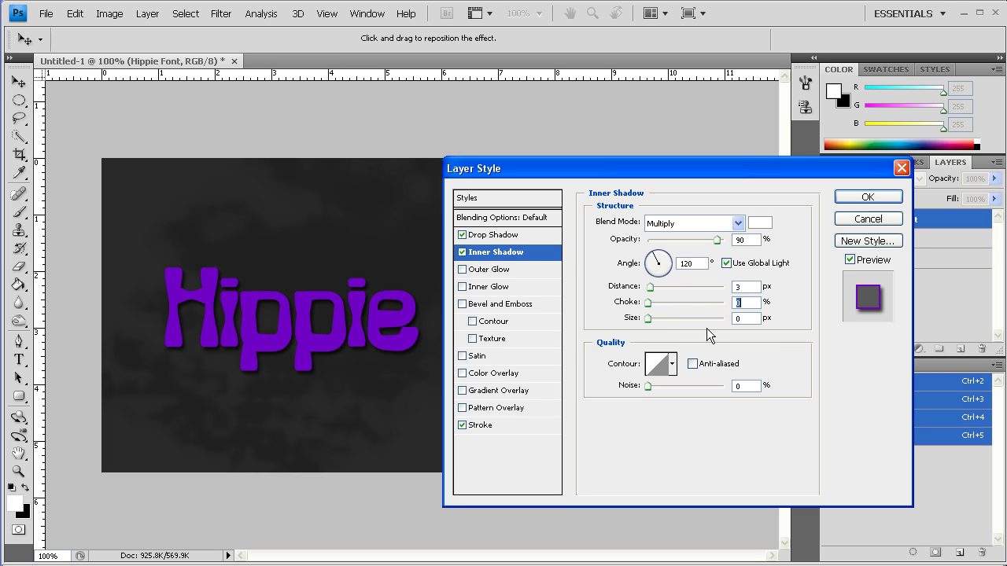
Step: Add a Color Dodge gradient overlay at 150% scale to the Hippie Font text
click(497, 391)
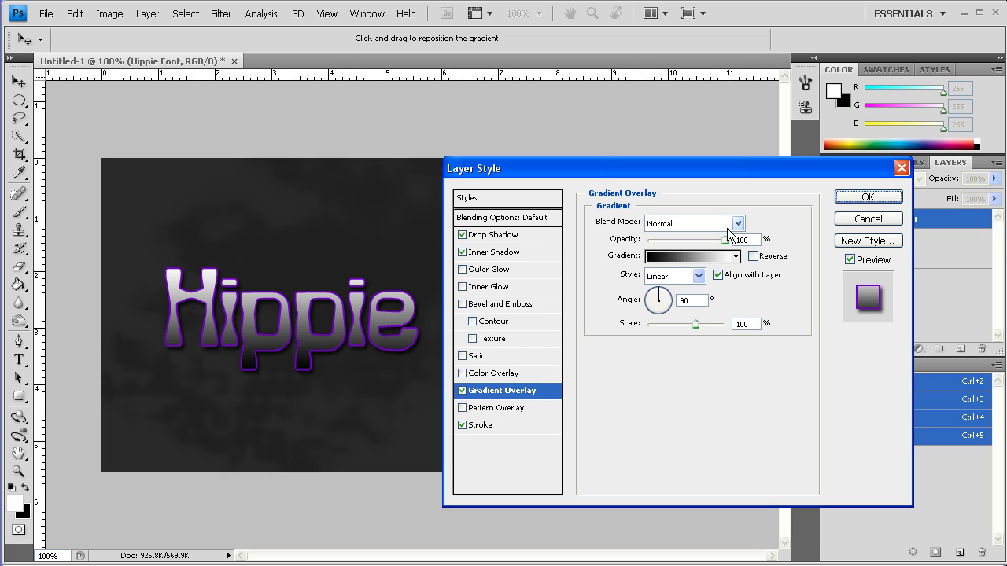
drag(697, 323, 740, 329)
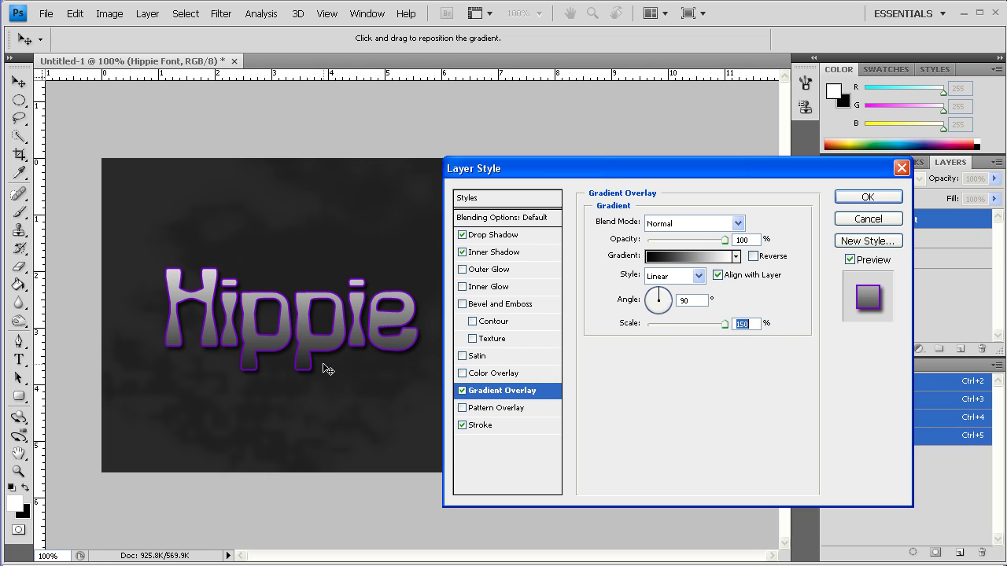
click(695, 221)
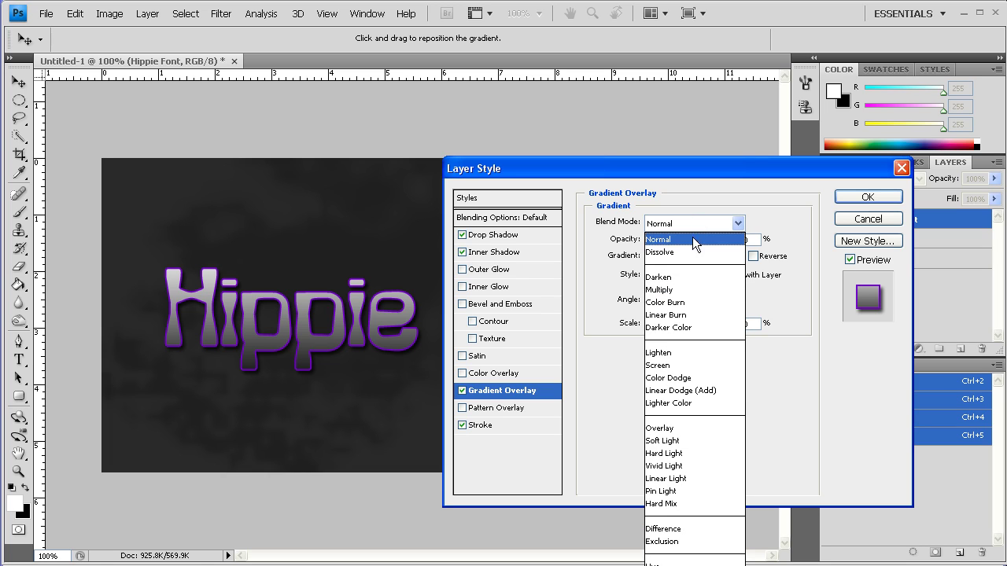
click(697, 378)
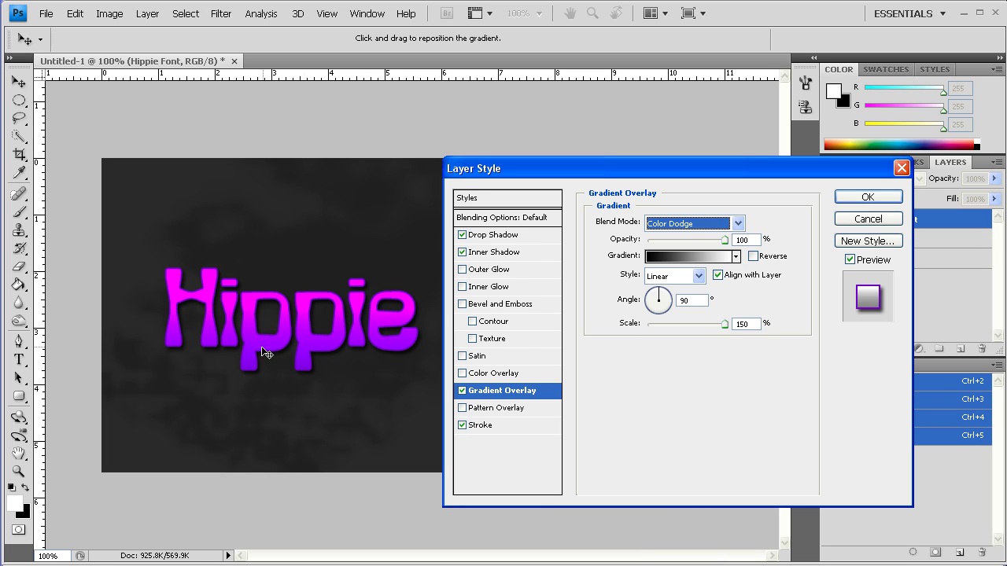
drag(590, 174, 588, 94)
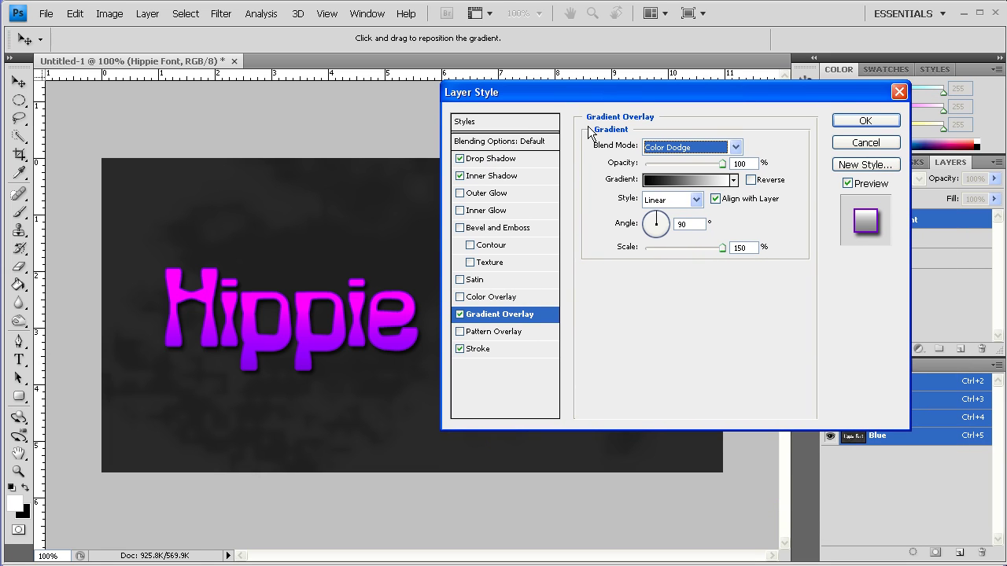
click(491, 180)
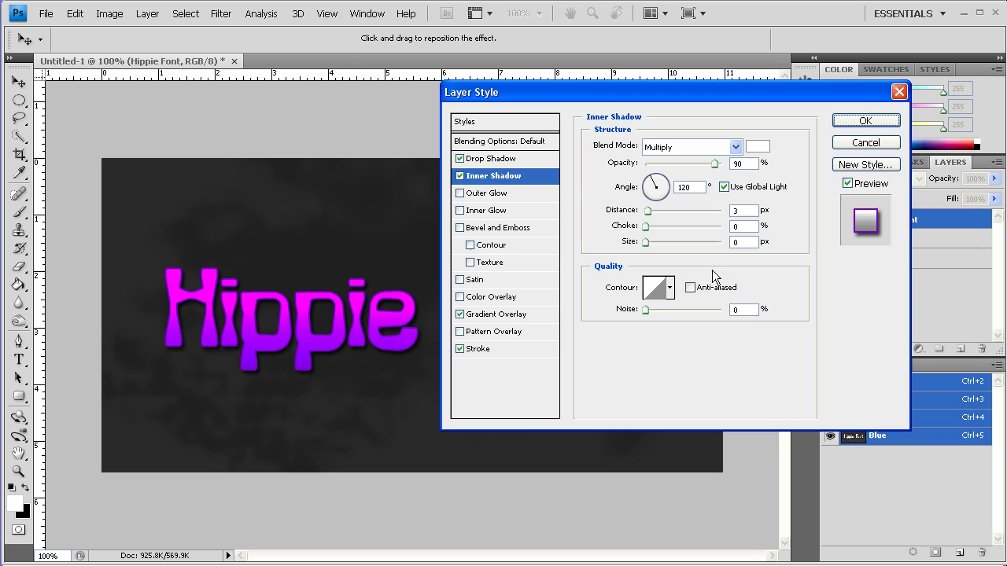
Step: Set the inner shadow to Normal blending, distance 4, choke 0, and apply the effects
click(696, 149)
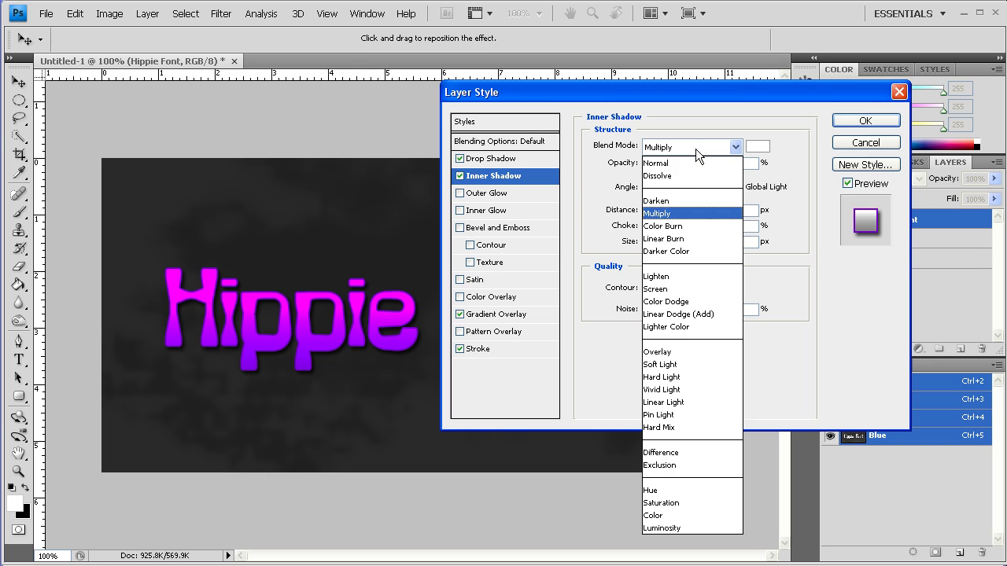
click(685, 160)
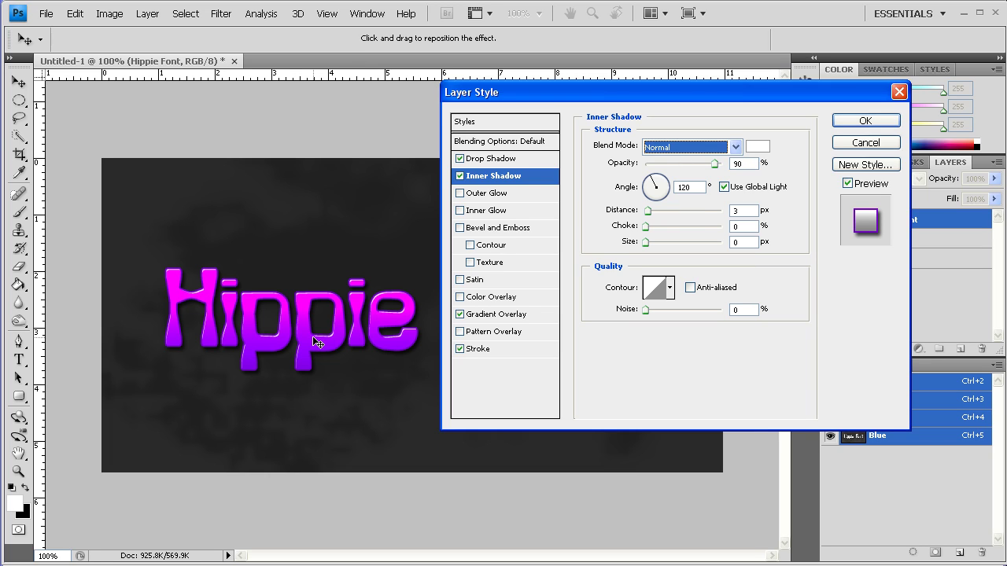
click(647, 210)
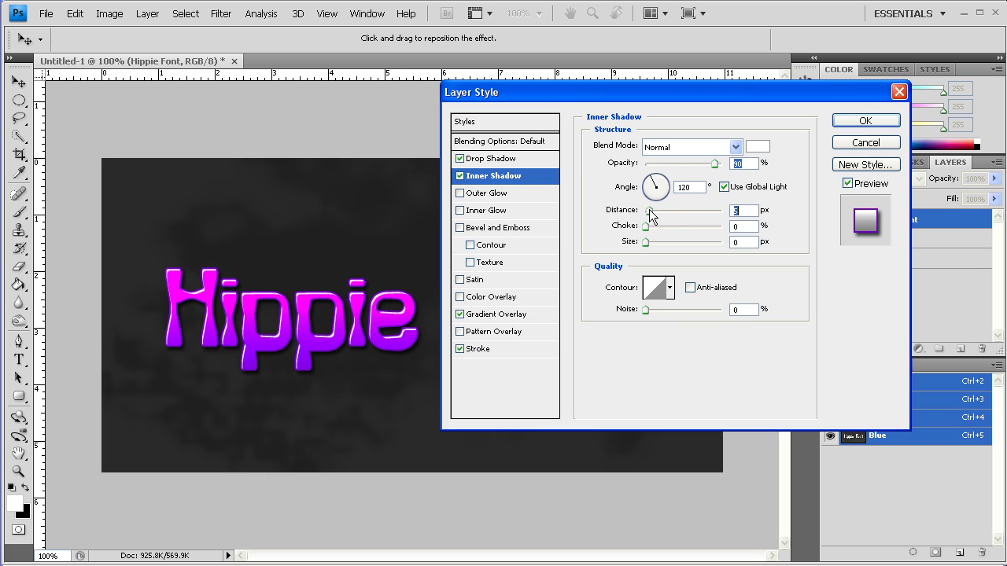
key(Up)
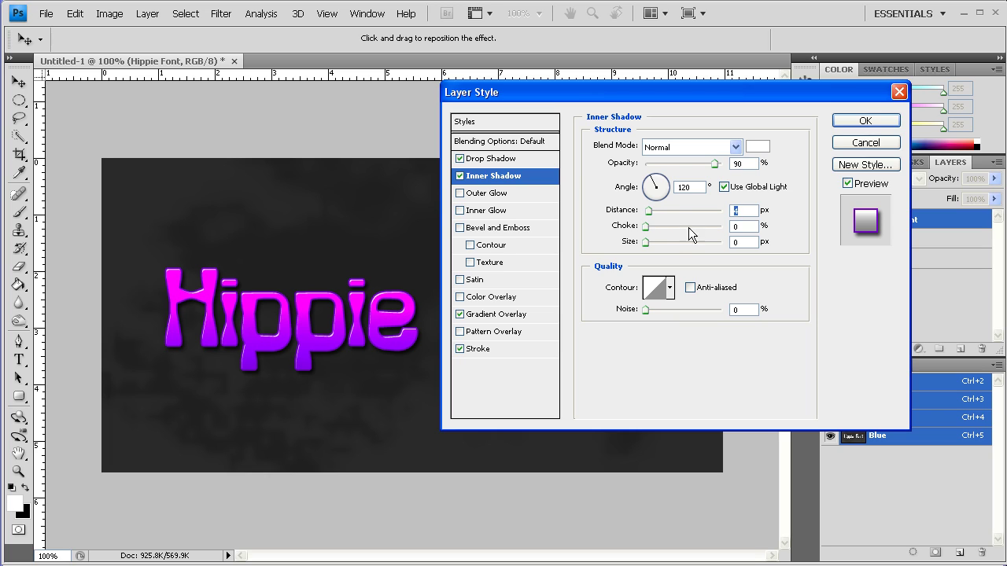
key(Tab)
key(Up)
key(Up)
key(Up)
key(Down)
key(Down)
key(Down)
key(Down)
key(Down)
key(Down)
key(Down)
key(Tab)
key(Up)
key(Up)
key(Up)
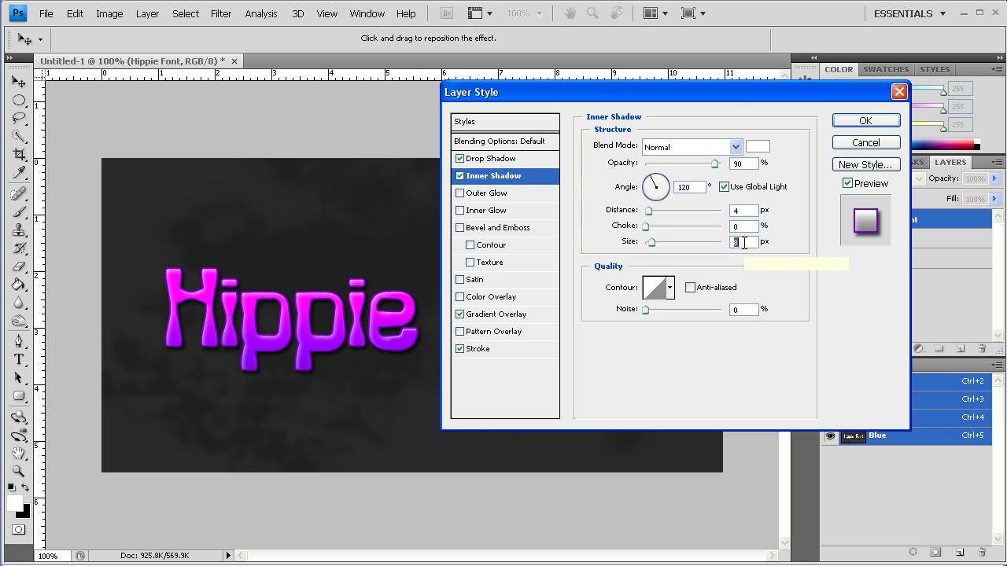
key(Down)
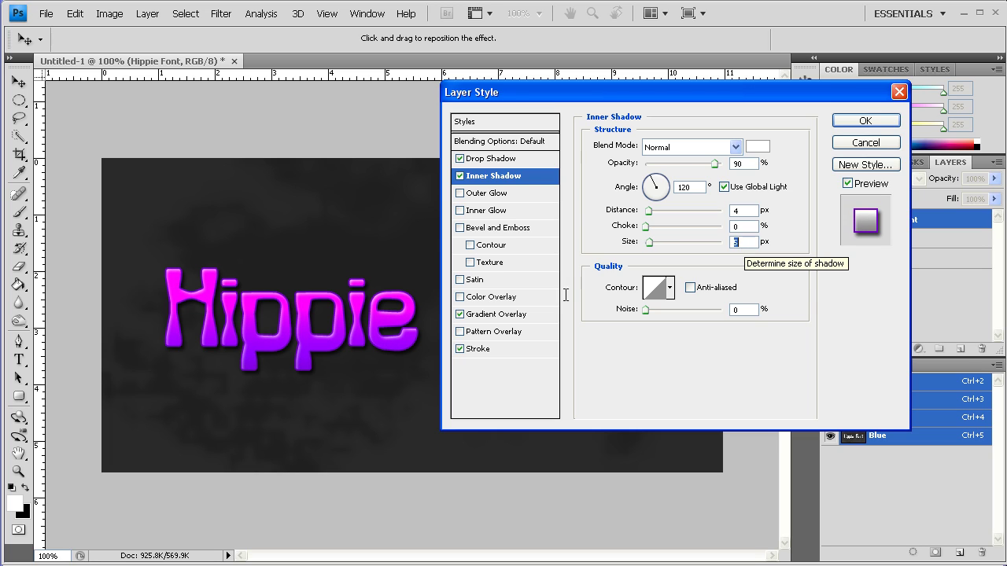
click(862, 124)
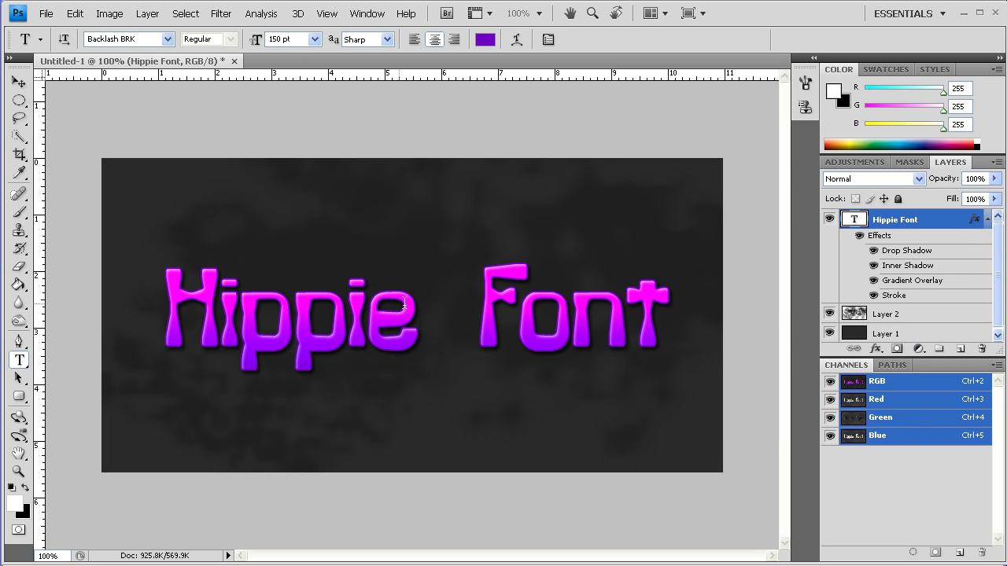
Step: Select the Custom Shape tool with the Sun 2 shape
click(19, 81)
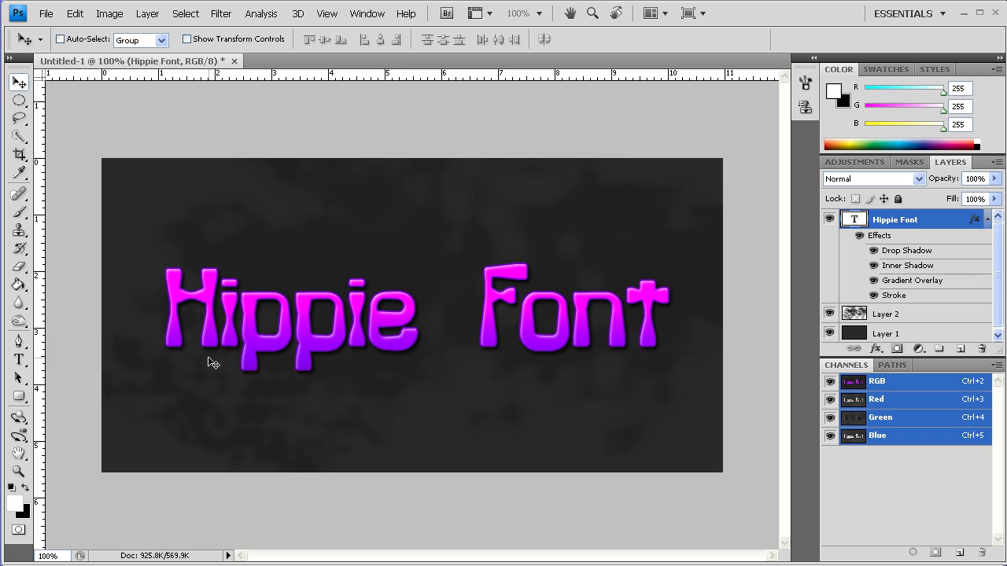
click(19, 395)
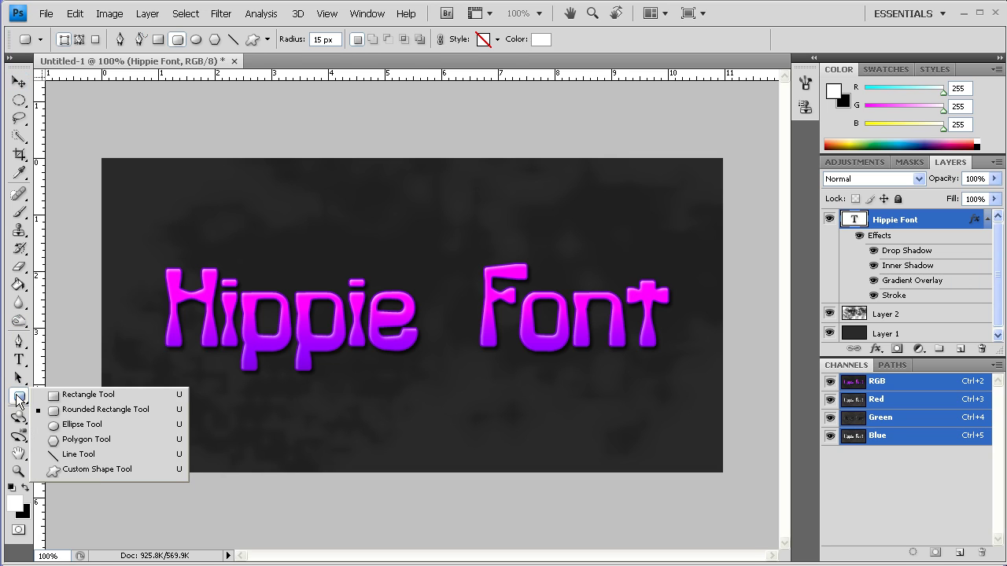
click(87, 470)
click(332, 39)
scroll(324, 95, down, 6)
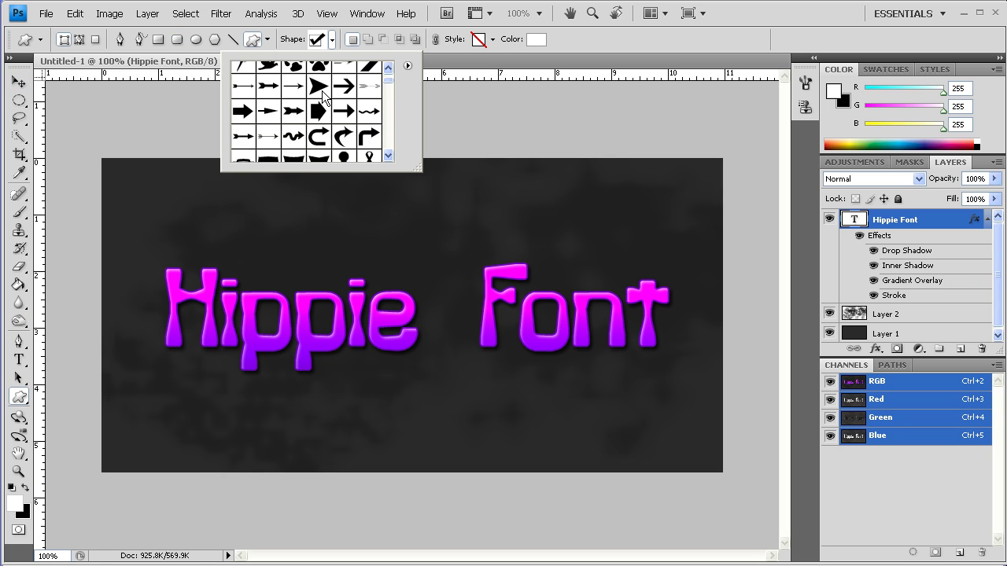
scroll(324, 96, down, 4)
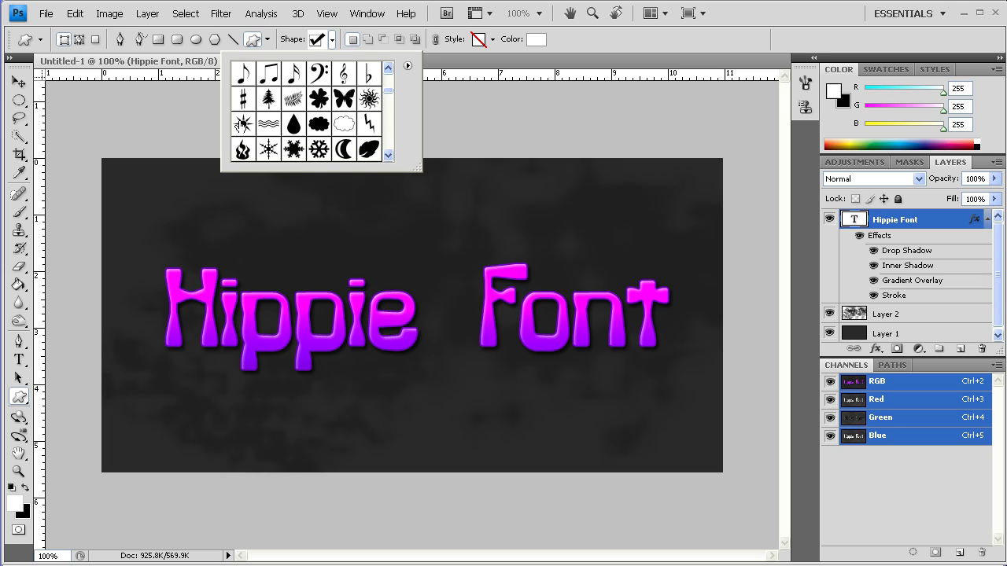
click(242, 125)
Step: Draw an orange-yellow (#ffc600) sun above the gap between Hippie and Font
click(535, 41)
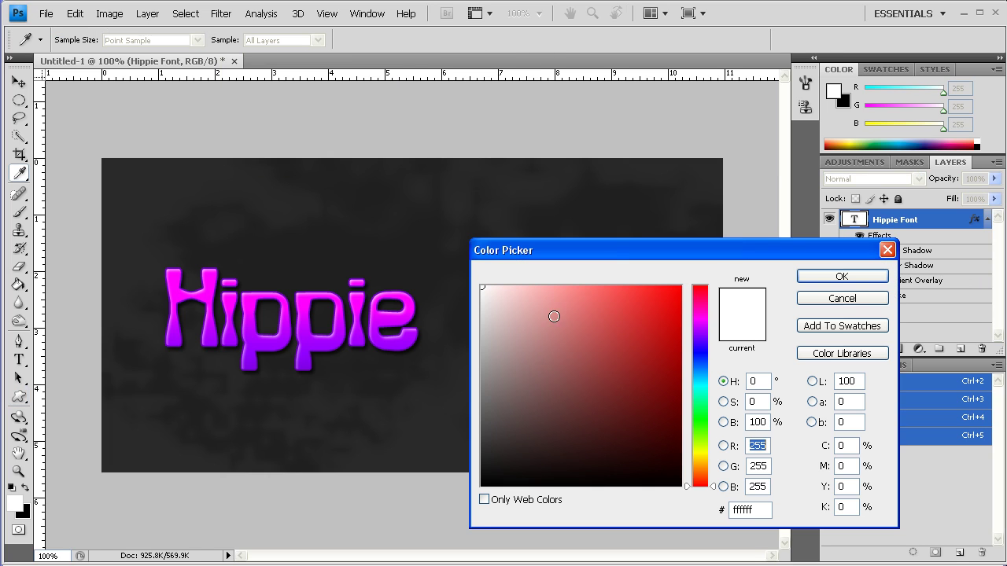
drag(700, 454, 700, 460)
click(681, 286)
click(841, 276)
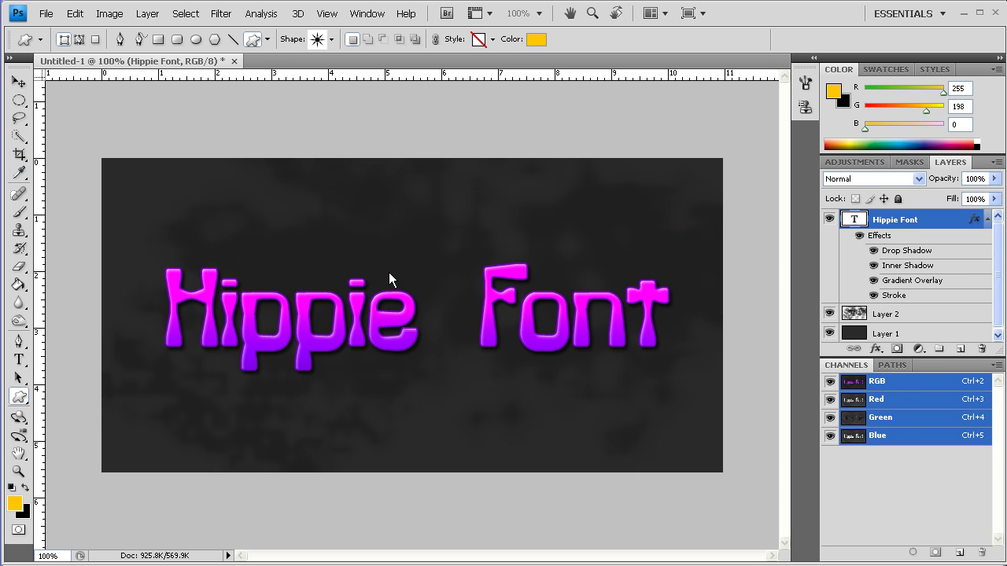
drag(378, 209, 471, 298)
key(v)
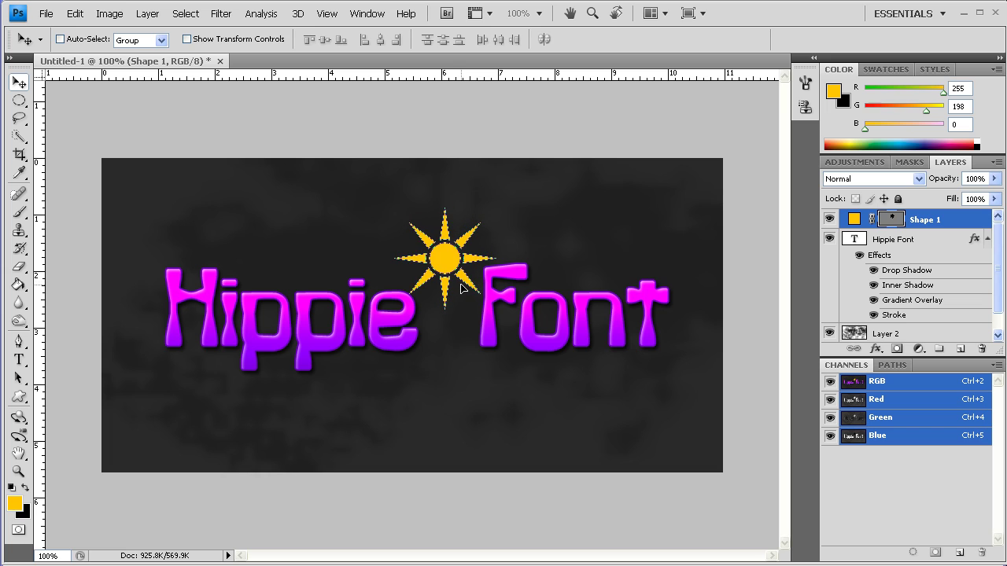
Step: Paste the text's layer style onto the sun's Shape 1 layer
right_click(920, 240)
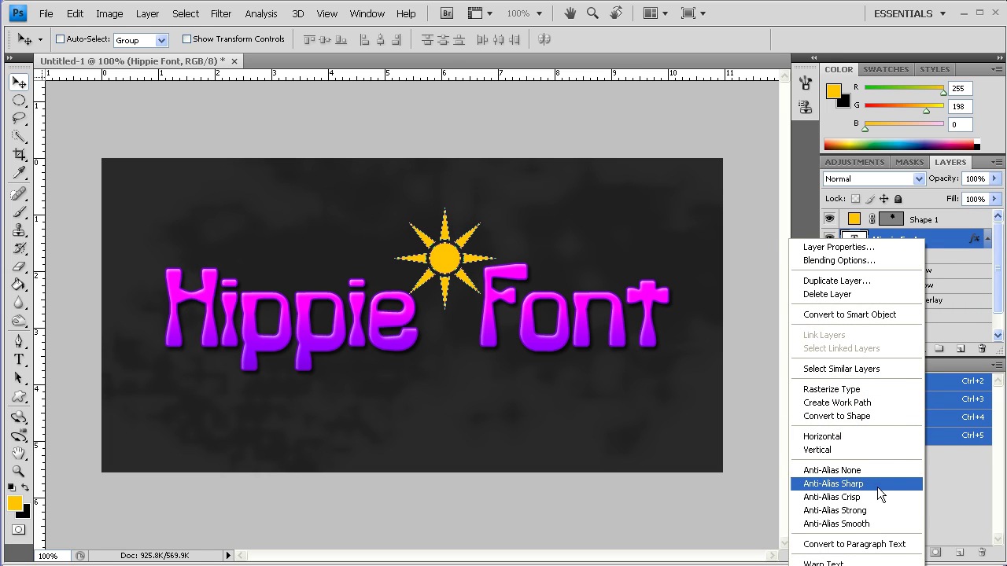
click(922, 370)
right_click(926, 221)
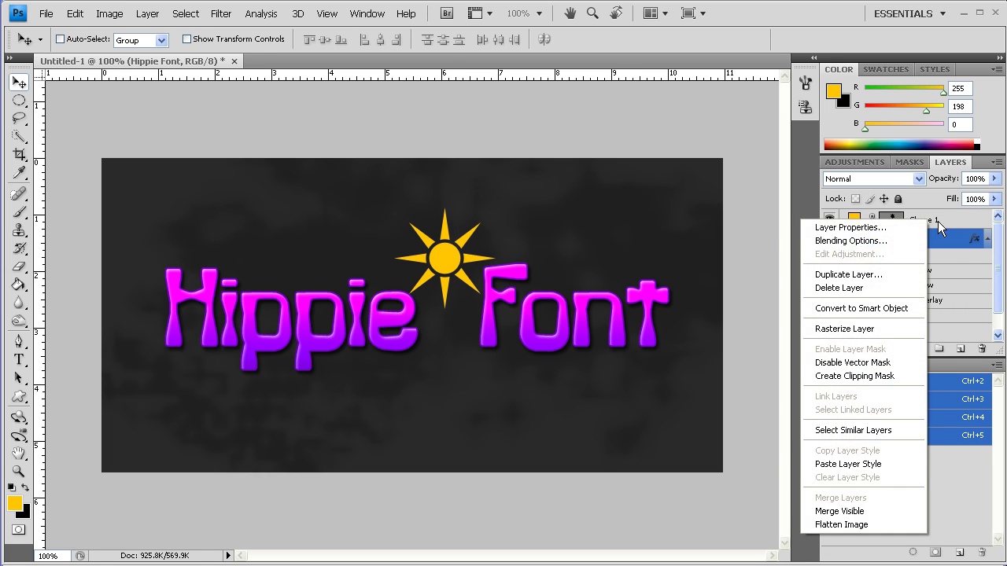
click(848, 464)
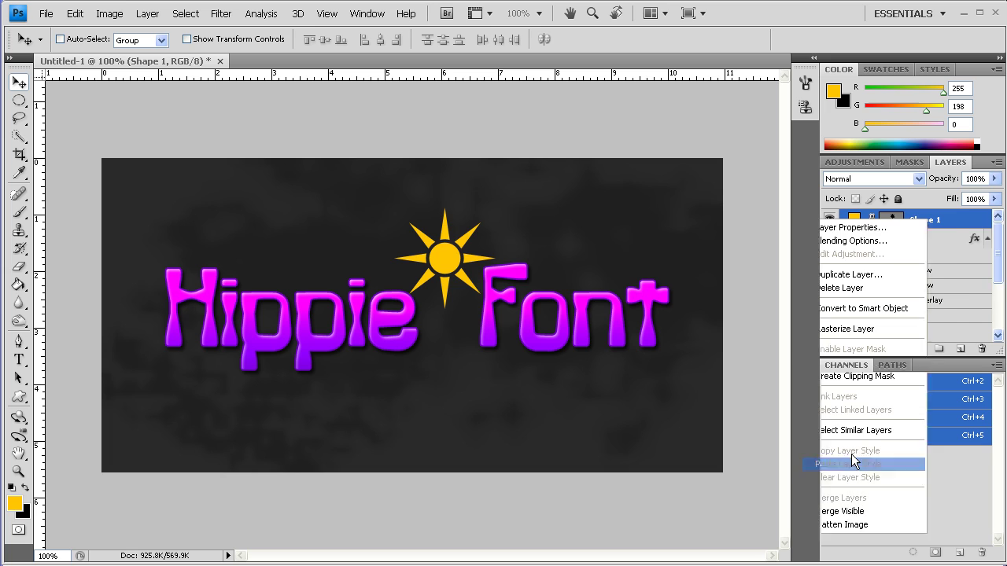
Step: Recolour the sun's stroke to orange ff9c00 and apply the style
double_click(960, 225)
click(479, 348)
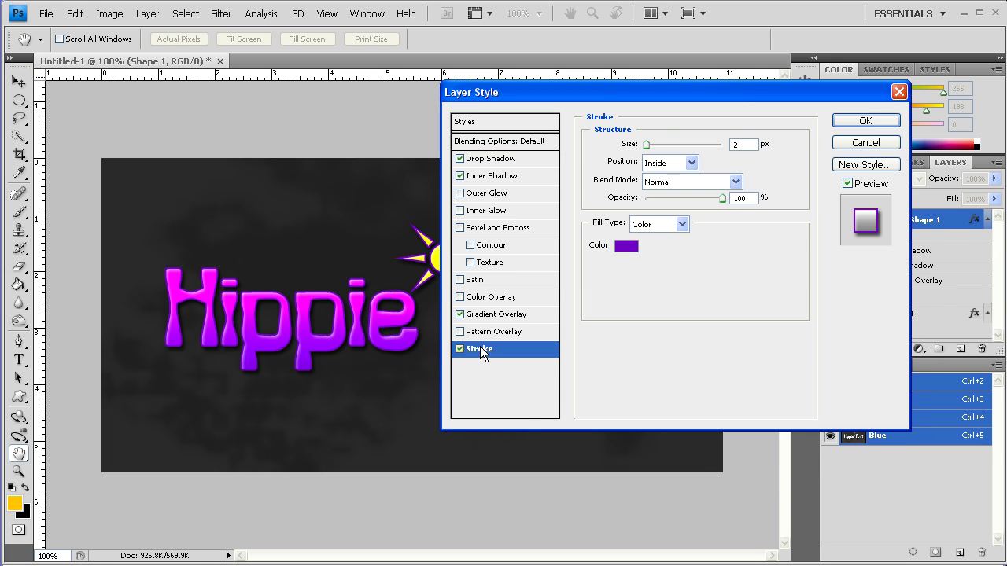
click(626, 247)
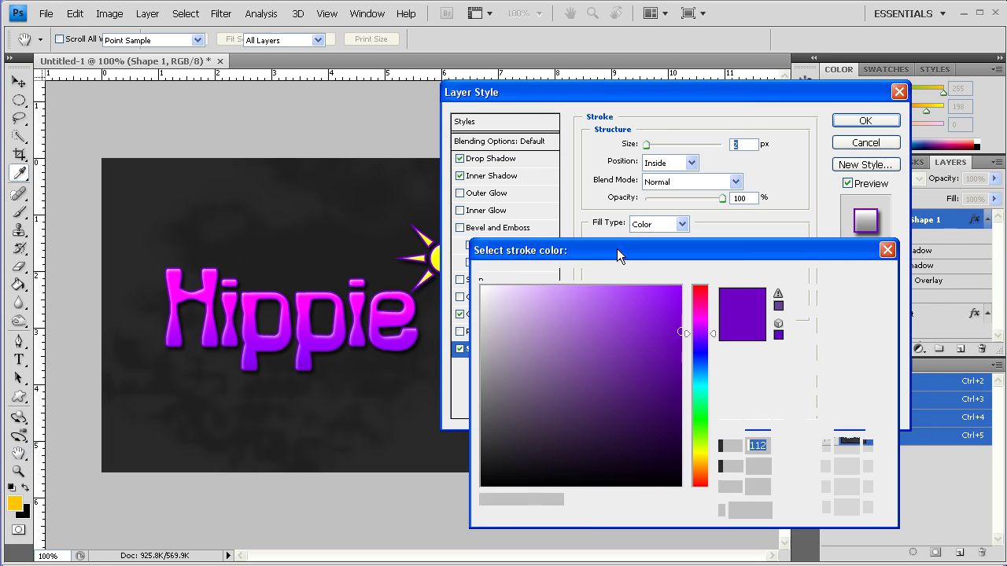
click(433, 257)
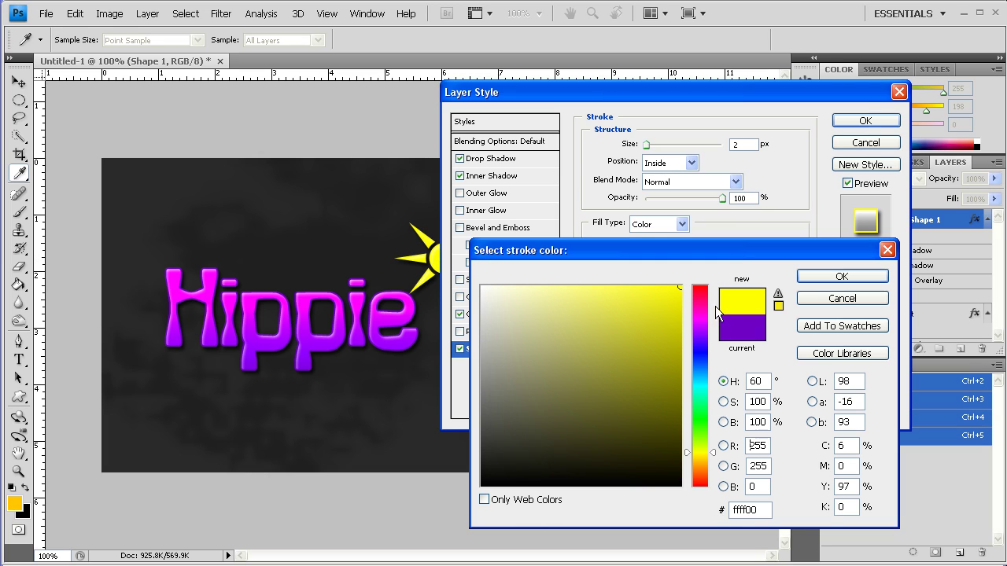
drag(710, 454, 702, 466)
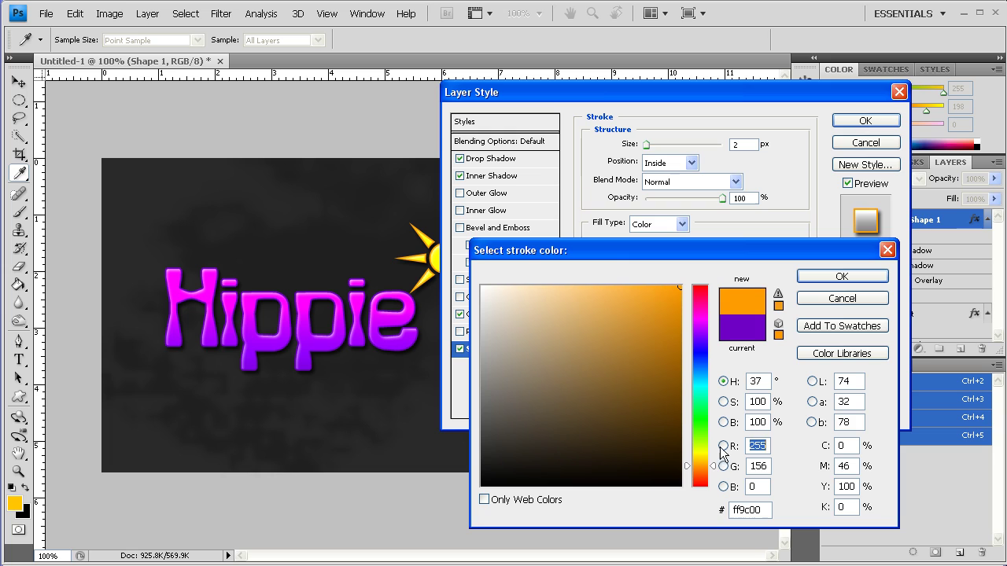
click(842, 276)
drag(759, 93, 902, 150)
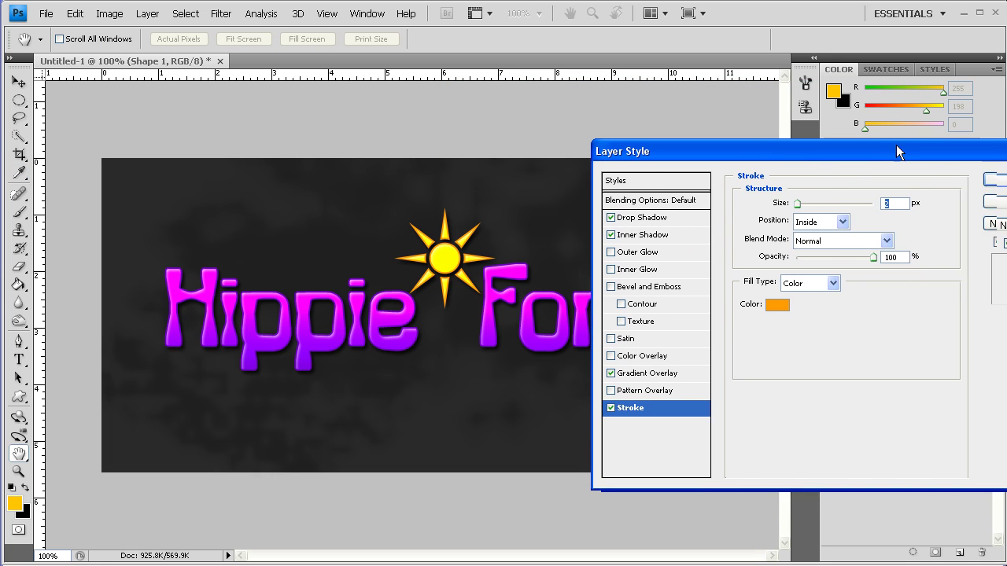
click(991, 180)
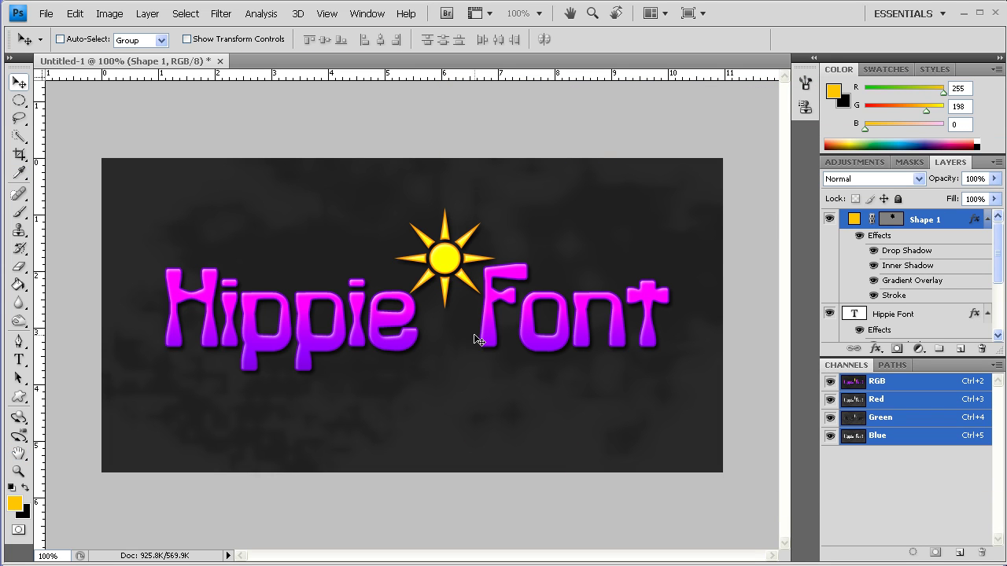
Step: Nudge the sun up-left and draw a woman figure shape just right of 'Font'
drag(448, 281, 442, 276)
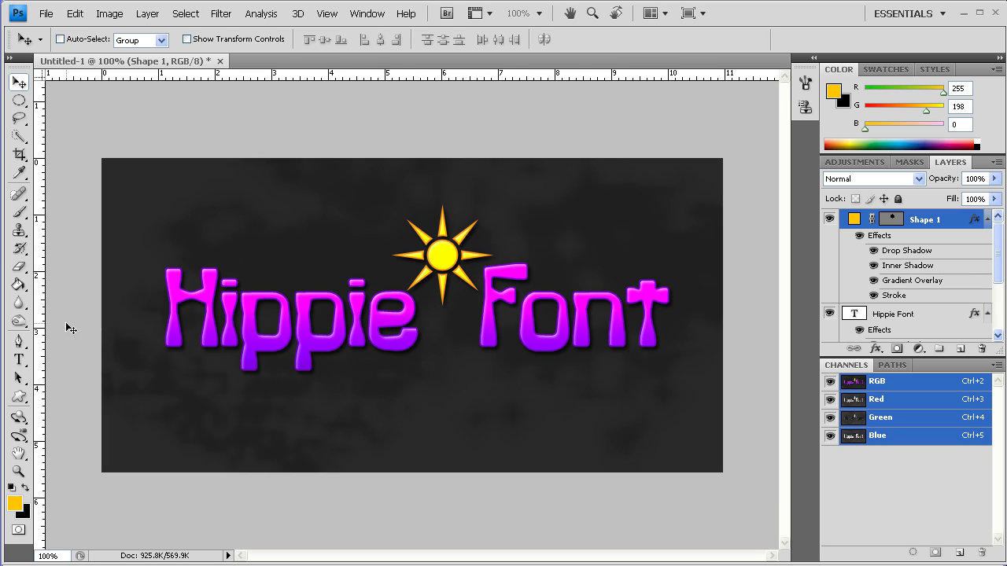
click(19, 398)
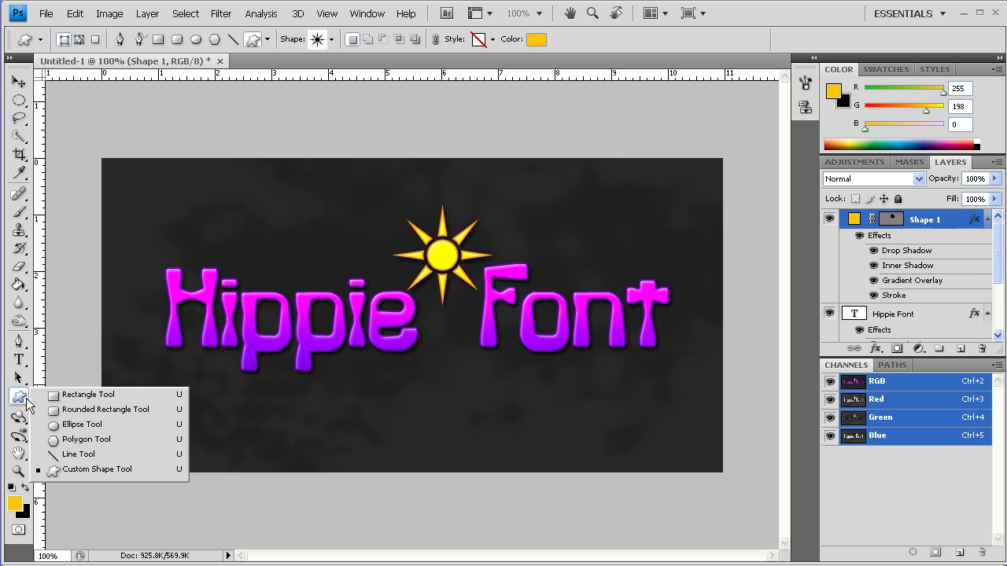
click(333, 39)
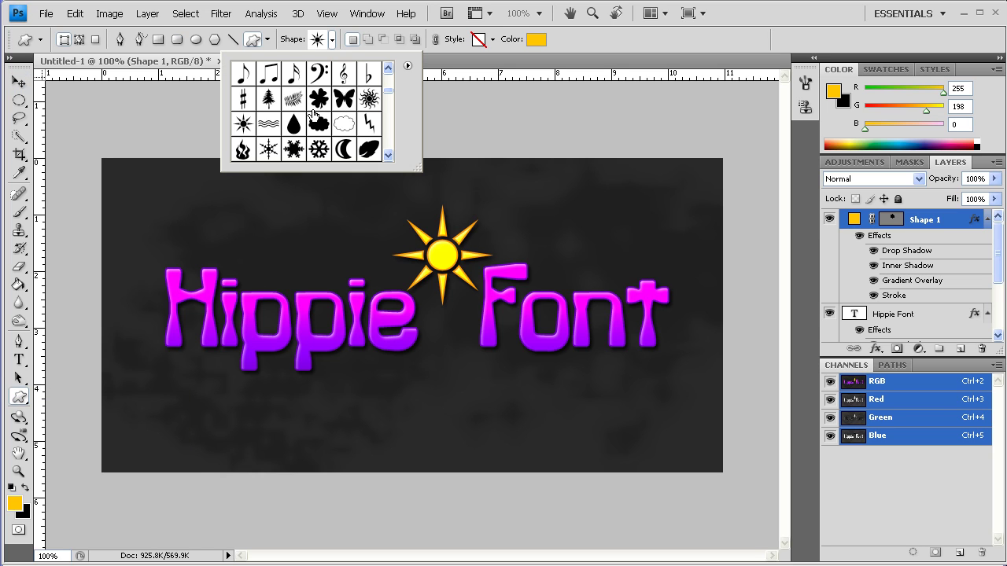
scroll(312, 115, down, 8)
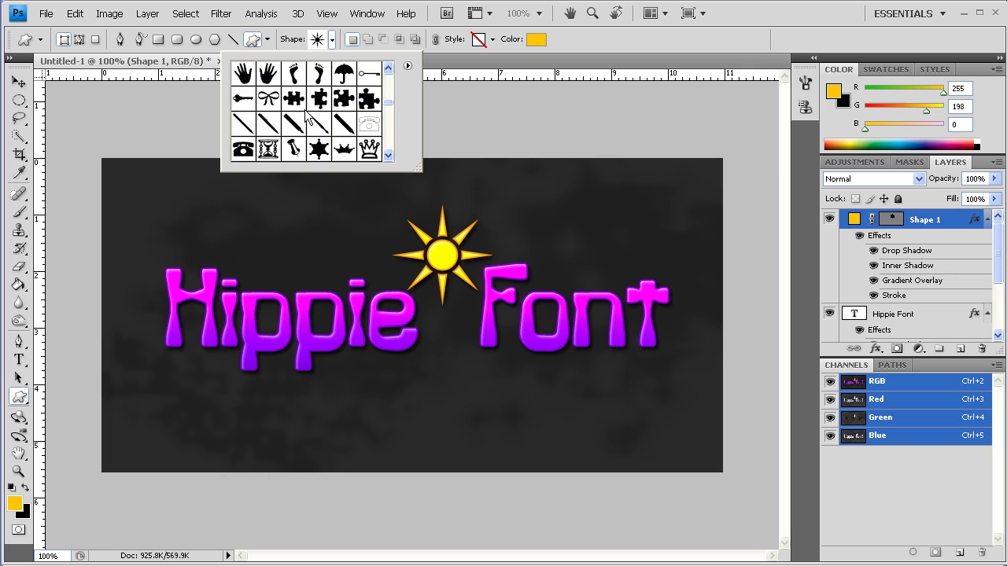
scroll(306, 116, down, 8)
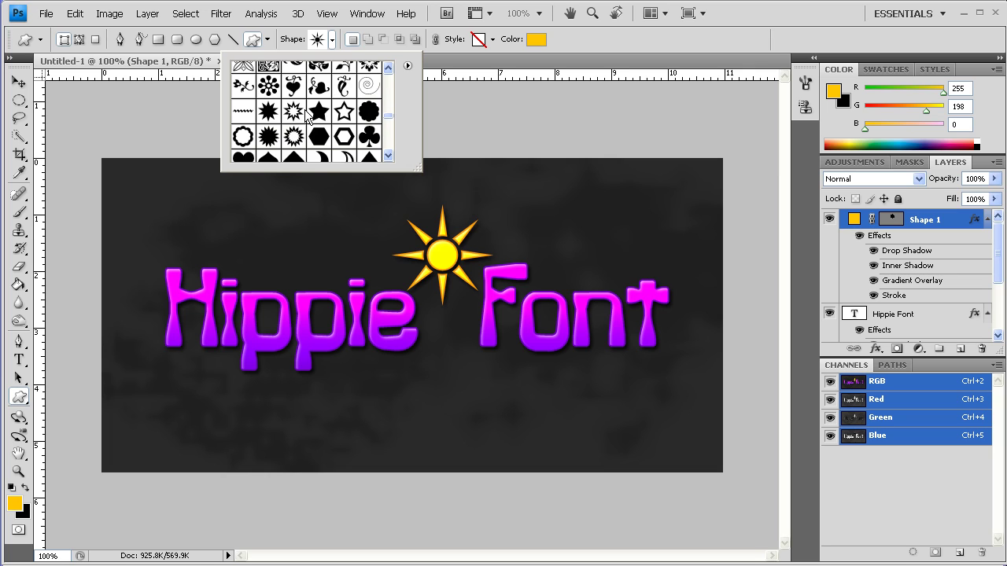
scroll(306, 114, down, 8)
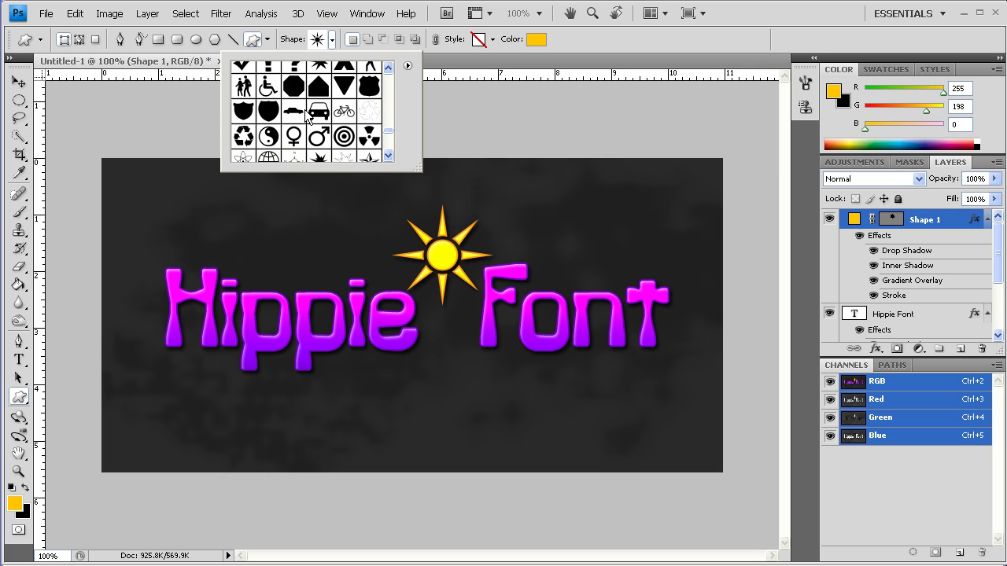
scroll(268, 94, up, 2)
click(270, 87)
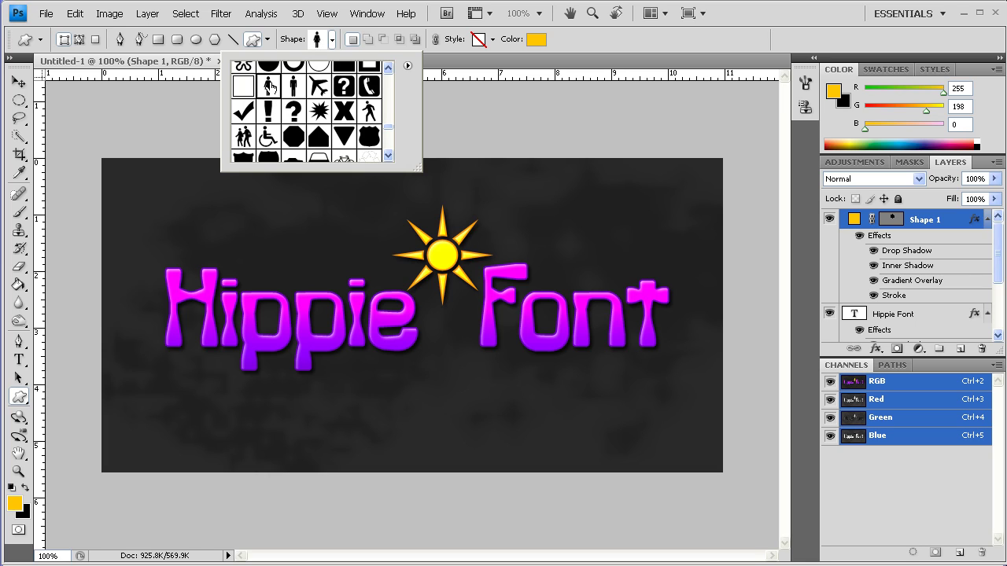
click(507, 86)
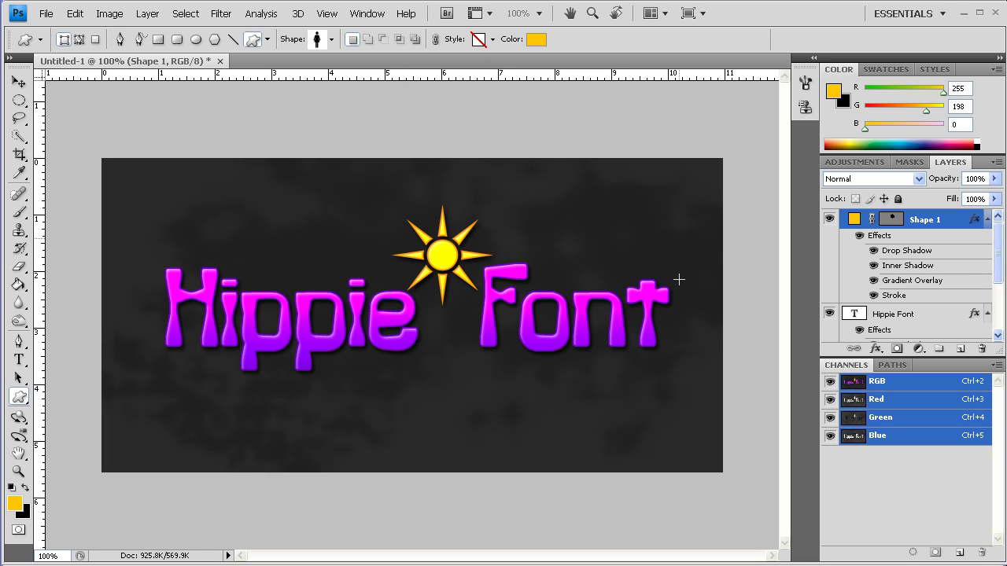
drag(679, 280, 693, 305)
key(v)
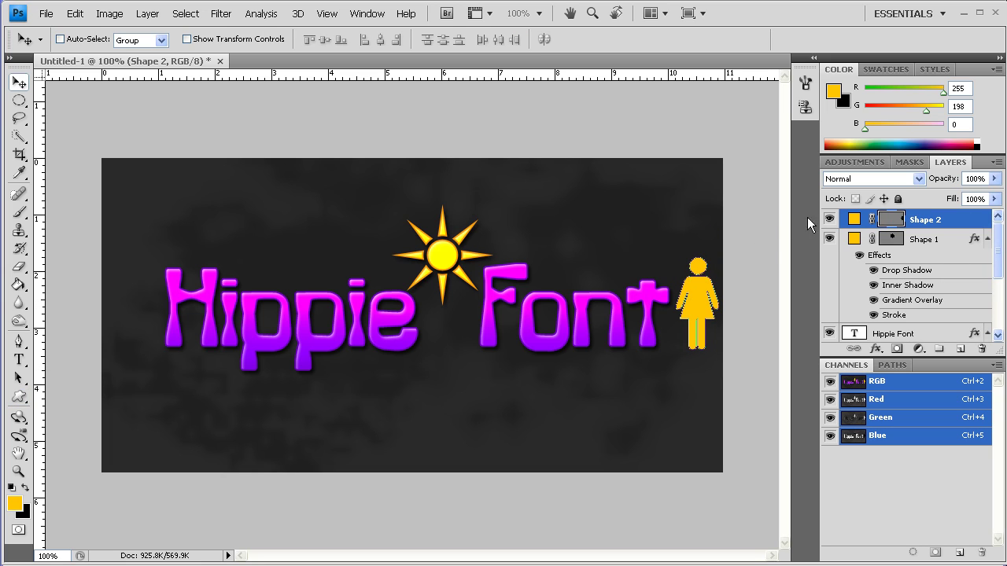
Step: Give the Shape 2 figure layer a white Color Overlay
double_click(964, 228)
click(633, 353)
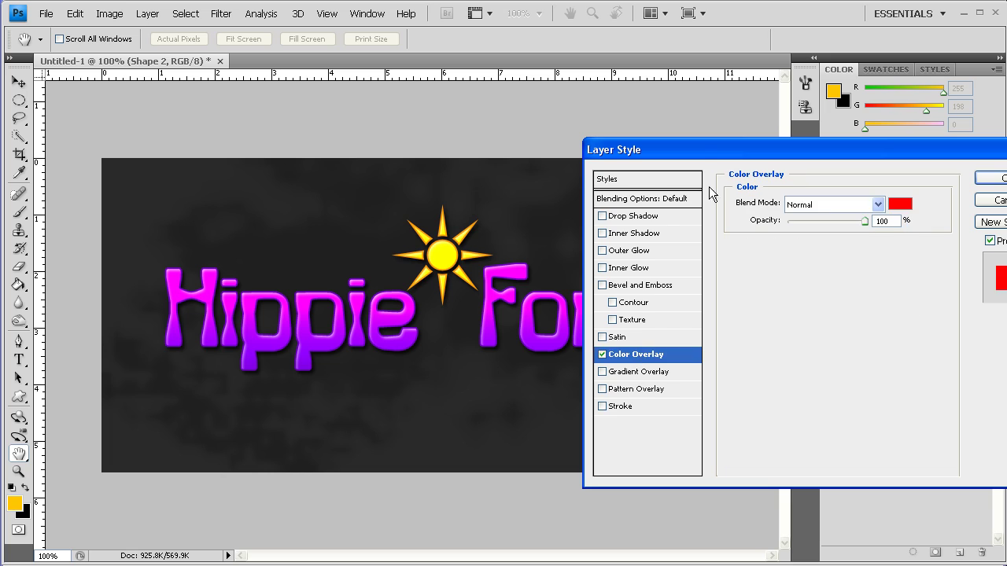
drag(709, 148, 417, 370)
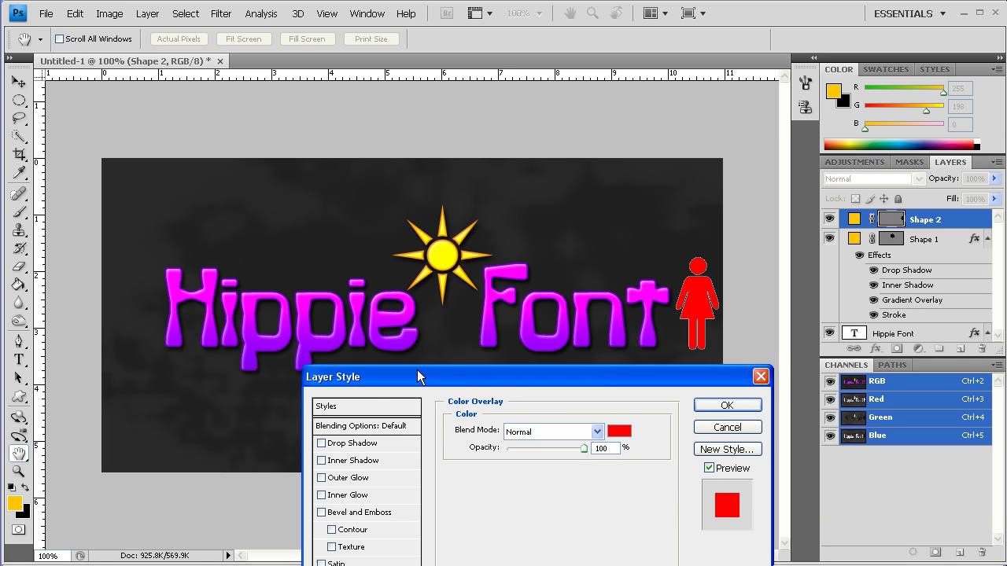
click(620, 431)
click(573, 378)
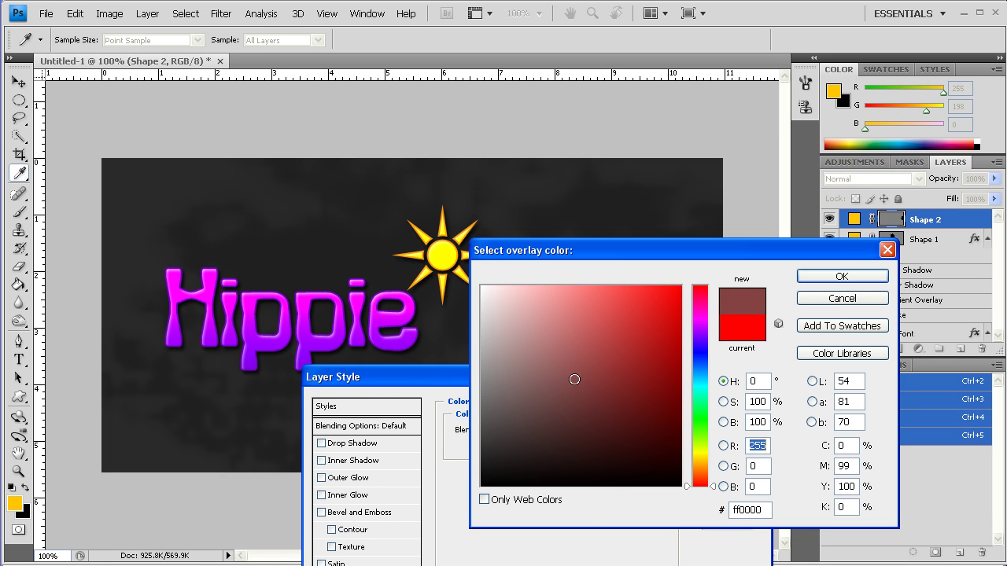
click(481, 287)
click(828, 275)
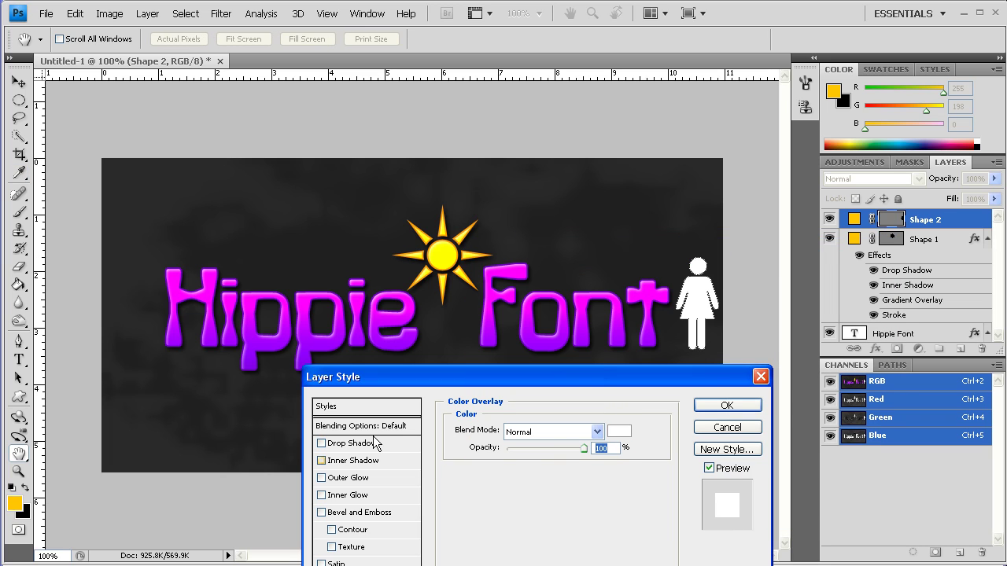
Step: Add a drop shadow and a Chisel Hard inner bevel of size 3, and apply the effects
click(353, 444)
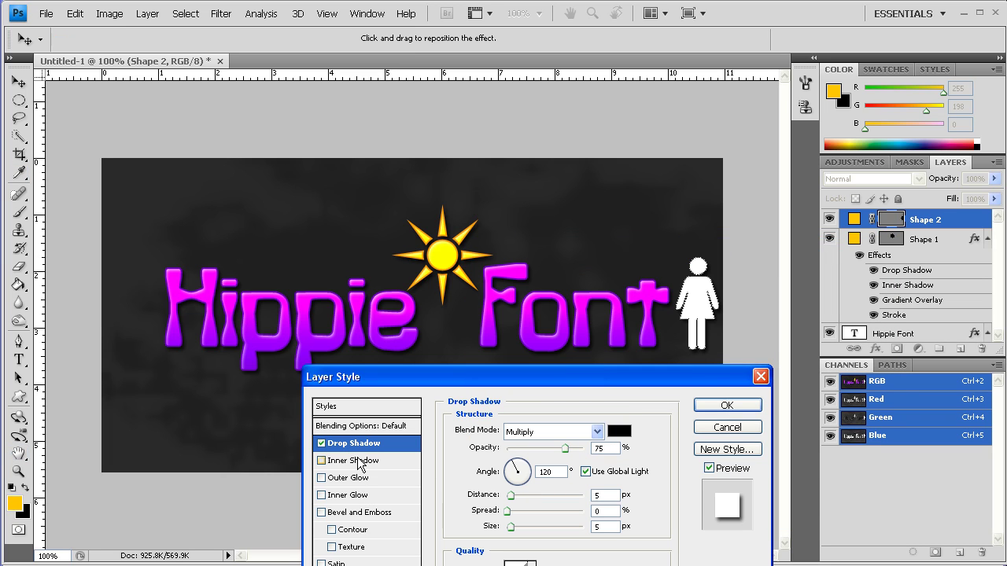
click(358, 513)
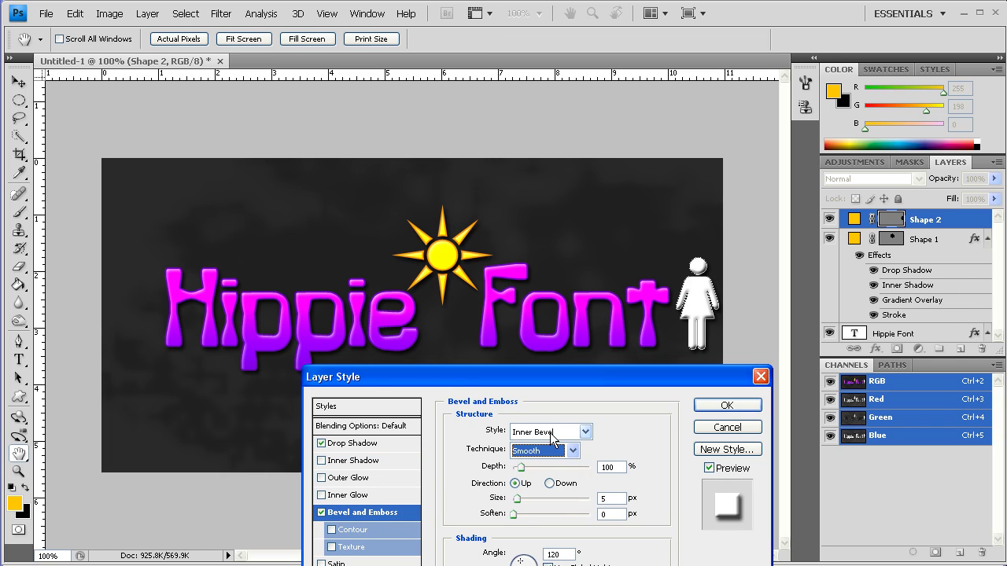
click(550, 432)
click(531, 460)
click(550, 450)
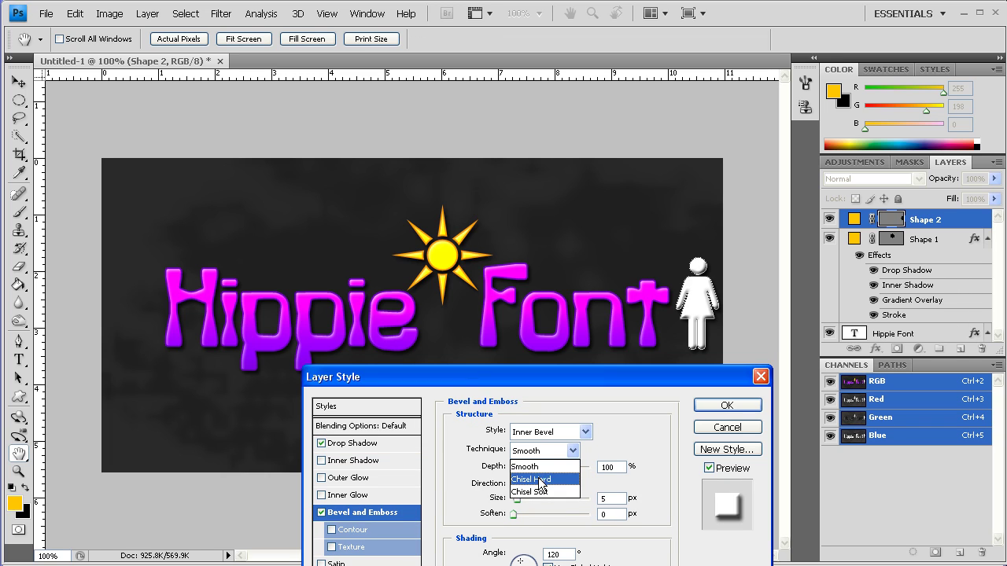
click(535, 470)
double_click(606, 498)
text(3)
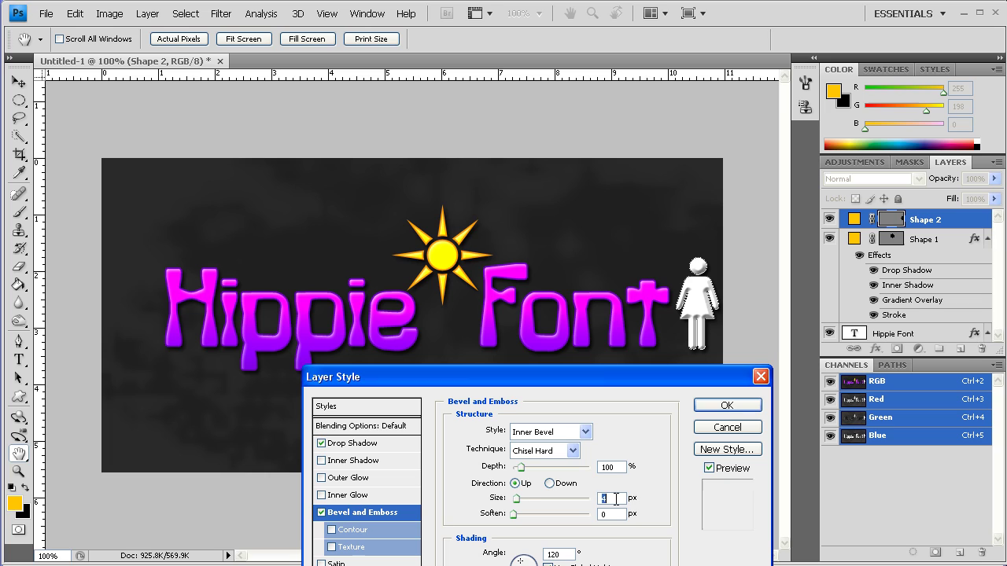
click(726, 405)
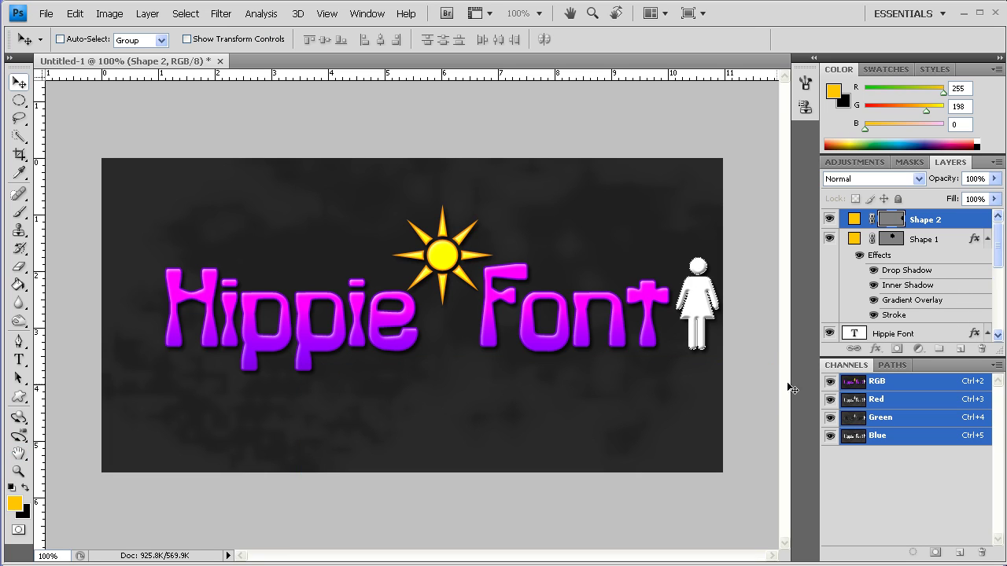
Step: Select the figure, Shape 1 sun and Hippie Font layers together and shift them left and down
click(932, 304)
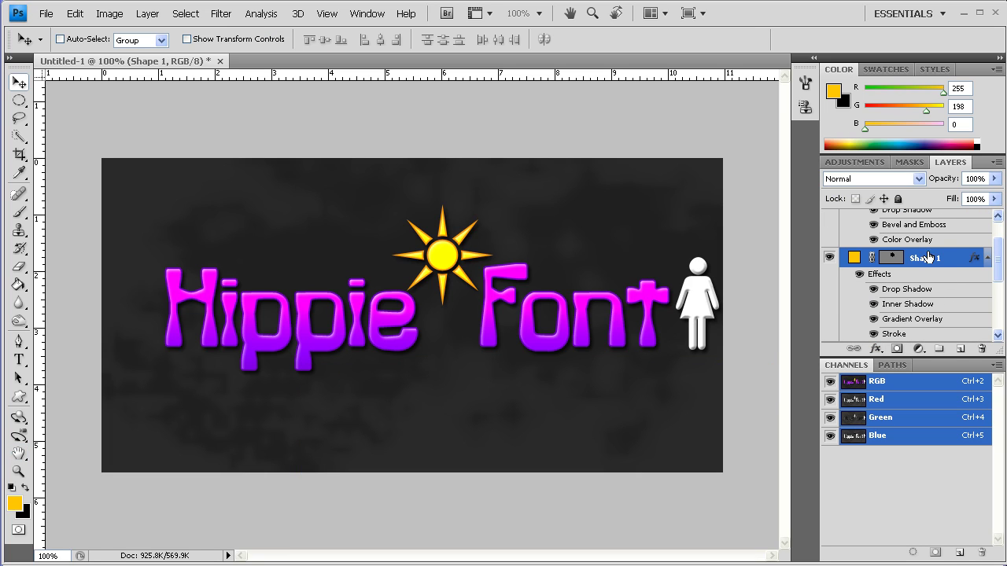
scroll(926, 259, up, 4)
click(899, 220)
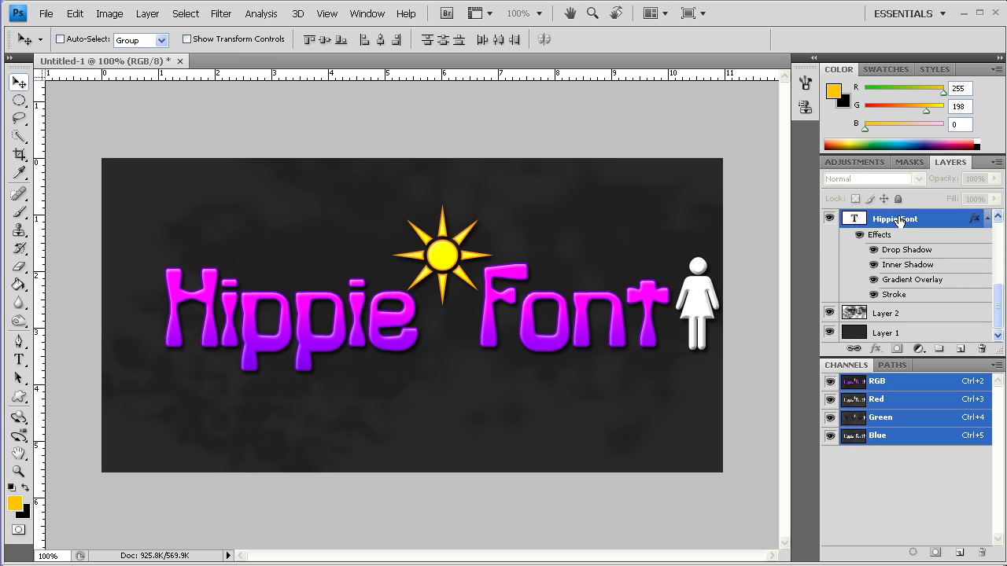
drag(467, 348, 457, 350)
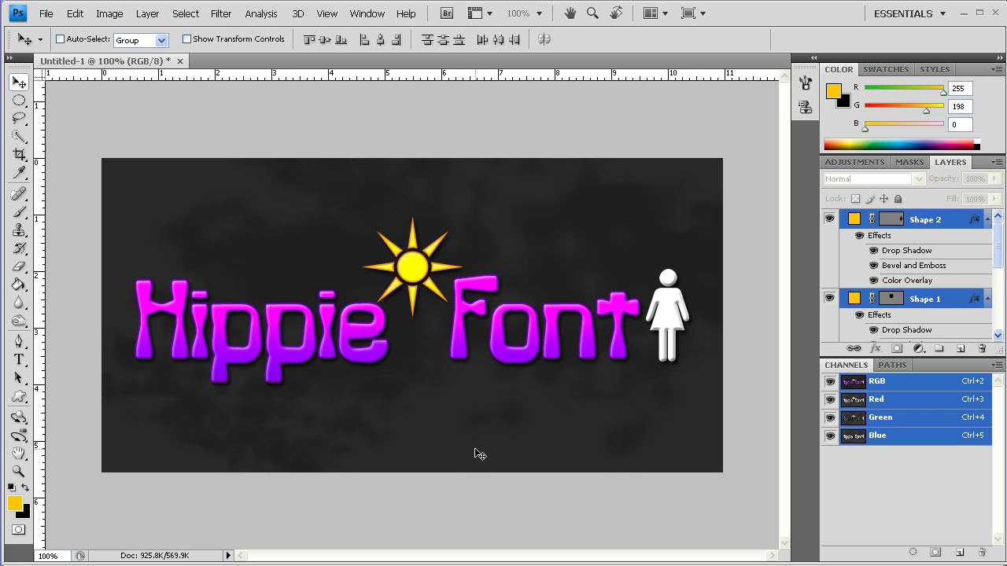